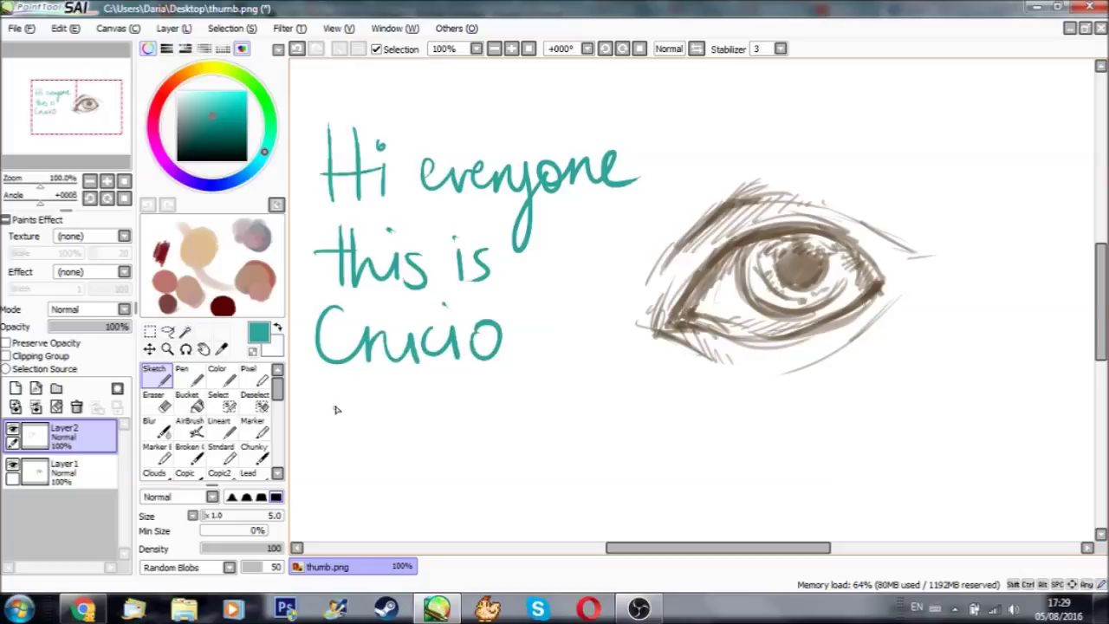
# Handwrite an introductory sentence ending in three dots below the greeting.
pyautogui.moveTo(332, 395); pyautogui.dragTo(334, 440)
pyautogui.moveTo(305, 394); pyautogui.dragTo(380, 386)
pyautogui.moveTo(367, 414)
pyautogui.mouseDown()
pyautogui.moveTo(357, 424)
pyautogui.moveTo(403, 381)
pyautogui.moveTo(407, 438)
pyautogui.mouseUp()
pyautogui.moveTo(429, 416)
pyautogui.mouseDown()
pyautogui.moveTo(419, 421)
pyautogui.moveTo(433, 438)
pyautogui.mouseUp()
pyautogui.moveTo(440, 407)
pyautogui.mouseDown()
pyautogui.moveTo(463, 468)
pyautogui.moveTo(433, 489)
pyautogui.mouseUp()
pyautogui.moveTo(499, 390); pyautogui.dragTo(502, 438)
pyautogui.moveTo(513, 383)
pyautogui.mouseDown()
pyautogui.moveTo(527, 442)
pyautogui.moveTo(541, 444)
pyautogui.mouseUp()
pyautogui.moveTo(604, 400); pyautogui.dragTo(583, 440)
pyautogui.moveTo(607, 362); pyautogui.dragTo(595, 442)
pyautogui.moveTo(594, 442)
pyautogui.mouseDown()
pyautogui.moveTo(643, 442)
pyautogui.moveTo(691, 401)
pyautogui.moveTo(750, 485)
pyautogui.mouseUp()
pyautogui.moveTo(795, 404); pyautogui.dragTo(789, 409)
pyautogui.moveTo(810, 402); pyautogui.dragTo(828, 432)
pyautogui.moveTo(877, 362); pyautogui.dragTo(870, 429)
pyautogui.moveTo(873, 412)
pyautogui.mouseDown()
pyautogui.moveTo(897, 427)
pyautogui.moveTo(923, 403)
pyautogui.mouseUp()
pyautogui.moveTo(931, 400)
pyautogui.mouseDown()
pyautogui.moveTo(946, 429)
pyautogui.moveTo(964, 394)
pyautogui.mouseUp()
pyautogui.moveTo(999, 357); pyautogui.dragTo(1005, 420)
pyautogui.moveTo(991, 400)
pyautogui.mouseDown()
pyautogui.moveTo(1026, 408)
pyautogui.moveTo(1018, 388)
pyautogui.mouseUp()
pyautogui.moveTo(374, 482)
pyautogui.mouseDown()
pyautogui.moveTo(391, 503)
pyautogui.moveTo(429, 478)
pyautogui.moveTo(457, 504)
pyautogui.moveTo(512, 490)
pyautogui.mouseUp()
pyautogui.click(563, 494)
pyautogui.click(587, 495)
pyautogui.click(613, 498)
# Clear the greeting text and handwrite "EYELASHES!" with small accent dashes after it, below the eye sketch.
pyautogui.press('Delete')
pyautogui.moveTo(382, 396)
pyautogui.mouseDown()
pyautogui.moveTo(429, 389)
pyautogui.moveTo(431, 459)
pyautogui.mouseUp()
pyautogui.moveTo(387, 431)
pyautogui.mouseDown()
pyautogui.moveTo(478, 400)
pyautogui.moveTo(460, 462)
pyautogui.mouseUp()
pyautogui.moveTo(487, 408)
pyautogui.mouseDown()
pyautogui.moveTo(517, 401)
pyautogui.moveTo(526, 459)
pyautogui.mouseUp()
pyautogui.moveTo(493, 426)
pyautogui.mouseDown()
pyautogui.moveTo(514, 446)
pyautogui.moveTo(583, 438)
pyautogui.moveTo(611, 395)
pyautogui.moveTo(641, 417)
pyautogui.mouseUp()
pyautogui.moveTo(663, 397)
pyautogui.mouseDown()
pyautogui.moveTo(641, 404)
pyautogui.moveTo(625, 443)
pyautogui.mouseUp()
pyautogui.moveTo(685, 394)
pyautogui.mouseDown()
pyautogui.moveTo(684, 444)
pyautogui.moveTo(709, 443)
pyautogui.mouseUp()
pyautogui.moveTo(683, 419); pyautogui.dragTo(707, 417)
pyautogui.moveTo(764, 397)
pyautogui.mouseDown()
pyautogui.moveTo(766, 449)
pyautogui.moveTo(771, 424)
pyautogui.mouseUp()
pyautogui.moveTo(809, 395); pyautogui.dragTo(768, 443)
pyautogui.moveTo(866, 355)
pyautogui.mouseDown()
pyautogui.moveTo(831, 431)
pyautogui.moveTo(892, 401)
pyautogui.mouseUp()
pyautogui.click(832, 431)
pyautogui.moveTo(917, 394); pyautogui.dragTo(917, 401)
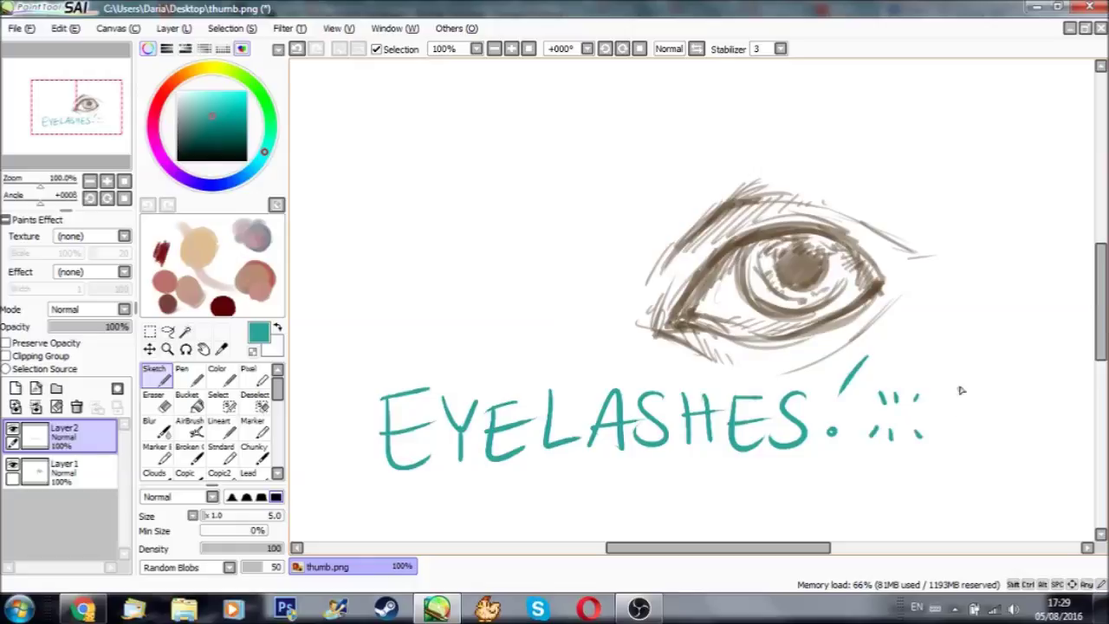
# Clear the "EYELASHES!" title and handwrite "First, draw" on the blank area above and beside the eye.
pyautogui.press('Delete')
pyautogui.moveTo(333, 114); pyautogui.dragTo(339, 175)
pyautogui.moveTo(333, 116)
pyautogui.mouseDown()
pyautogui.moveTo(375, 110)
pyautogui.moveTo(366, 135)
pyautogui.mouseUp()
pyautogui.moveTo(360, 144)
pyautogui.mouseDown()
pyautogui.moveTo(381, 160)
pyautogui.moveTo(402, 140)
pyautogui.moveTo(399, 171)
pyautogui.mouseUp()
pyautogui.moveTo(419, 105); pyautogui.dragTo(422, 163)
pyautogui.moveTo(421, 136)
pyautogui.mouseDown()
pyautogui.moveTo(446, 133)
pyautogui.moveTo(454, 173)
pyautogui.mouseUp()
pyautogui.moveTo(499, 135)
pyautogui.mouseDown()
pyautogui.moveTo(490, 144)
pyautogui.moveTo(507, 111)
pyautogui.moveTo(511, 157)
pyautogui.mouseUp()
pyautogui.moveTo(523, 156)
pyautogui.mouseDown()
pyautogui.moveTo(559, 127)
pyautogui.moveTo(566, 149)
pyautogui.moveTo(615, 116)
pyautogui.mouseUp()
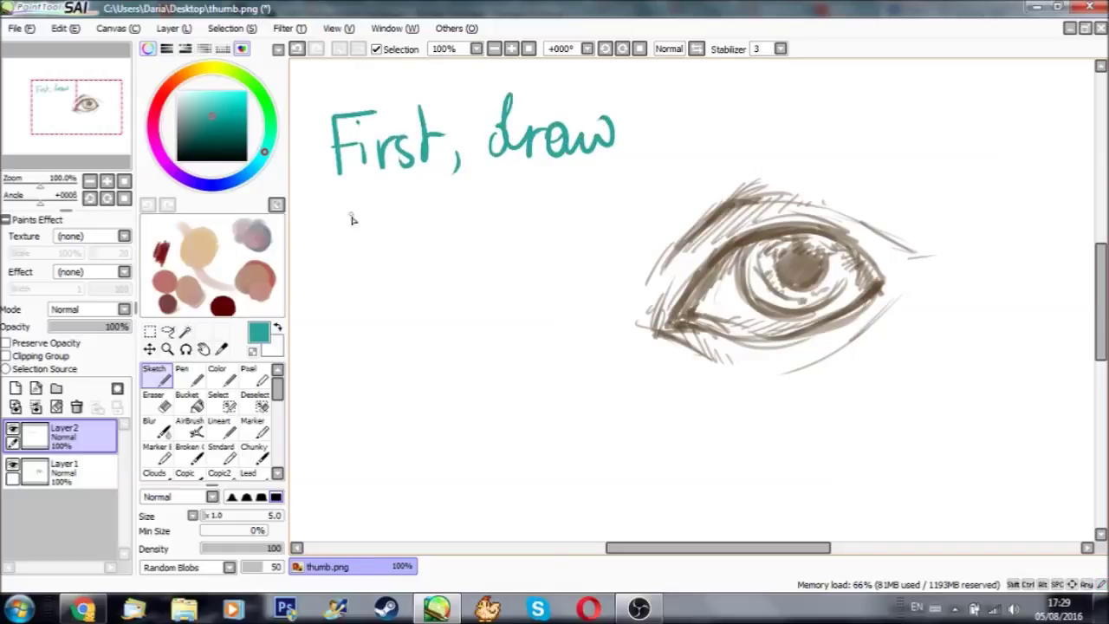
# Continue the handwritten note with "your eye" and "(duh...)" on two lines below "First, draw".
pyautogui.moveTo(339, 195); pyautogui.dragTo(352, 275)
pyautogui.moveTo(386, 201); pyautogui.dragTo(423, 224)
pyautogui.moveTo(425, 223)
pyautogui.mouseDown()
pyautogui.moveTo(446, 201)
pyautogui.moveTo(486, 206)
pyautogui.moveTo(497, 223)
pyautogui.mouseUp()
pyautogui.moveTo(501, 201)
pyautogui.mouseDown()
pyautogui.moveTo(520, 203)
pyautogui.moveTo(506, 266)
pyautogui.mouseUp()
pyautogui.moveTo(525, 217); pyautogui.dragTo(548, 224)
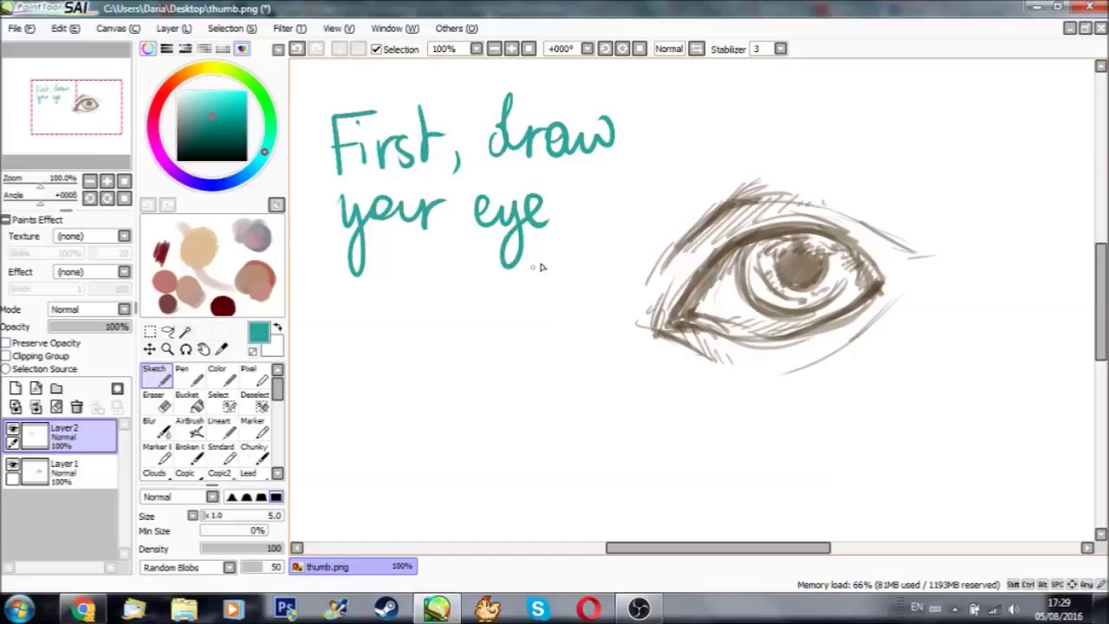
pyautogui.moveTo(338, 289)
pyautogui.mouseDown()
pyautogui.moveTo(322, 341)
pyautogui.moveTo(394, 332)
pyautogui.mouseUp()
pyautogui.moveTo(402, 294); pyautogui.dragTo(416, 320)
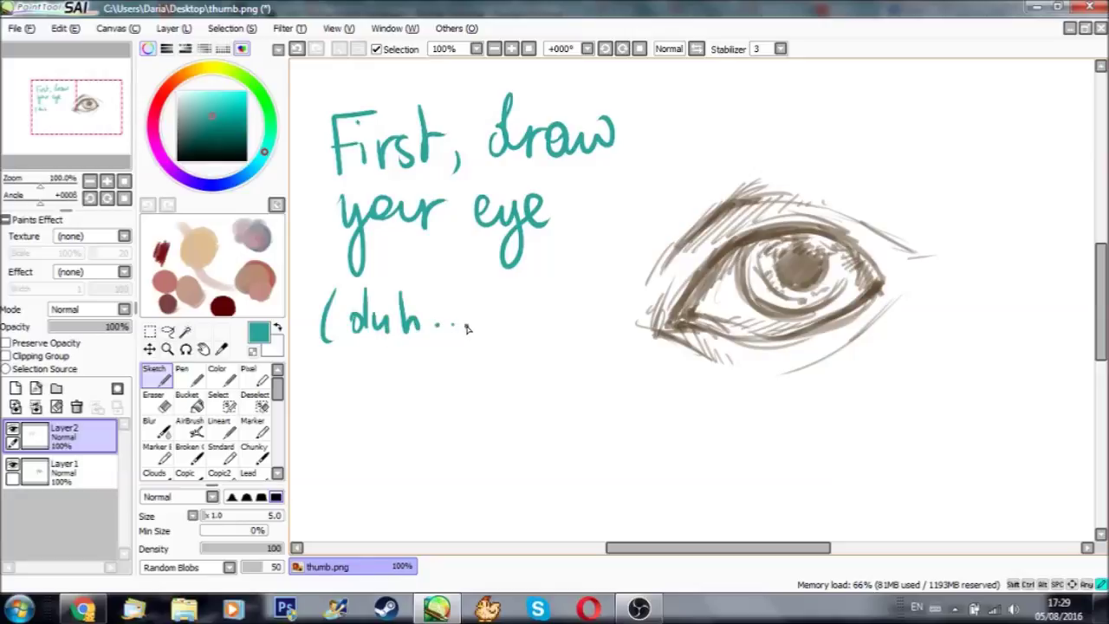
pyautogui.moveTo(487, 280); pyautogui.dragTo(484, 345)
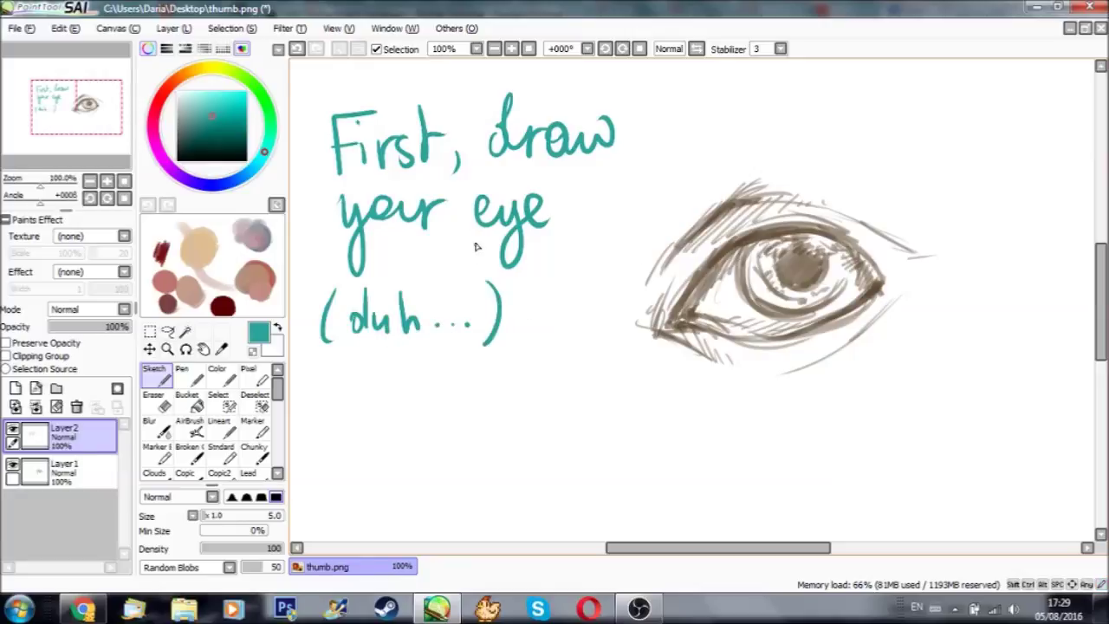
# Clear the previous note and handwrite "If you're using" as the first line of a new one.
pyautogui.press('Delete')
pyautogui.moveTo(340, 109)
pyautogui.mouseDown()
pyautogui.moveTo(350, 171)
pyautogui.moveTo(389, 106)
pyautogui.mouseUp()
pyautogui.moveTo(369, 145)
pyautogui.mouseDown()
pyautogui.moveTo(445, 161)
pyautogui.moveTo(435, 204)
pyautogui.mouseUp()
pyautogui.moveTo(468, 144)
pyautogui.mouseDown()
pyautogui.moveTo(462, 165)
pyautogui.moveTo(472, 146)
pyautogui.mouseUp()
pyautogui.moveTo(482, 143); pyautogui.dragTo(511, 169)
pyautogui.moveTo(516, 109)
pyautogui.mouseDown()
pyautogui.moveTo(518, 137)
pyautogui.moveTo(530, 143)
pyautogui.mouseUp()
pyautogui.moveTo(535, 158); pyautogui.dragTo(556, 166)
pyautogui.moveTo(592, 132); pyautogui.dragTo(625, 165)
pyautogui.moveTo(658, 137)
pyautogui.mouseDown()
pyautogui.moveTo(660, 165)
pyautogui.moveTo(684, 146)
pyautogui.moveTo(694, 164)
pyautogui.mouseUp()
pyautogui.moveTo(717, 130)
pyautogui.mouseDown()
pyautogui.moveTo(714, 170)
pyautogui.moveTo(679, 176)
pyautogui.mouseUp()
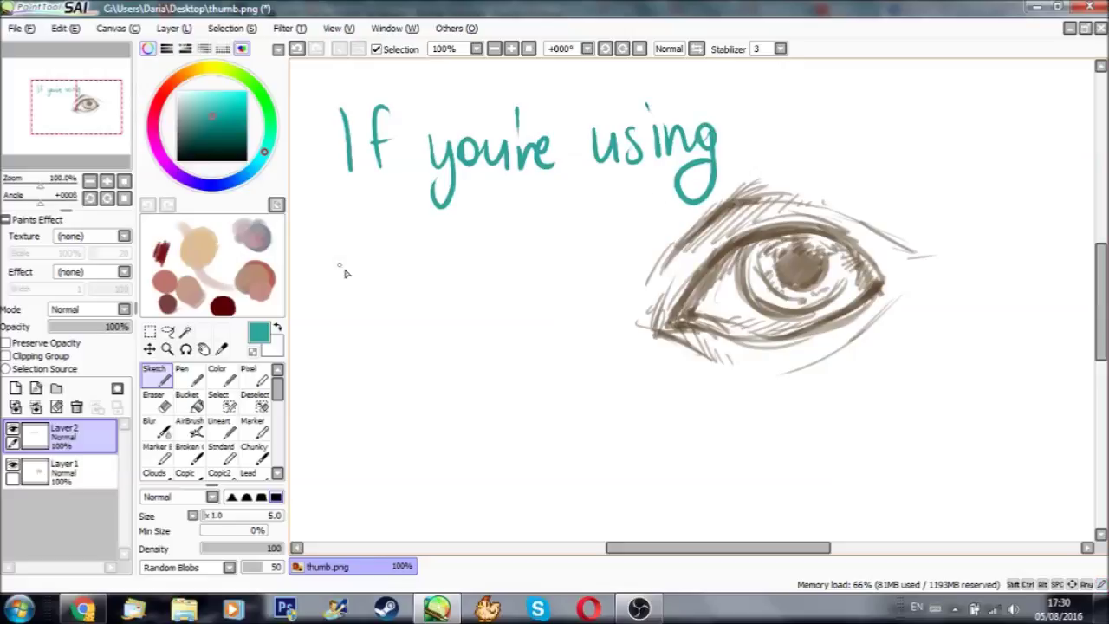
# Handwrite "a tablet" on the second line and underline the word "tablet".
pyautogui.moveTo(336, 236); pyautogui.dragTo(350, 257)
pyautogui.moveTo(371, 205); pyautogui.dragTo(373, 258)
pyautogui.moveTo(360, 234)
pyautogui.mouseDown()
pyautogui.moveTo(431, 216)
pyautogui.moveTo(445, 253)
pyautogui.mouseUp()
pyautogui.moveTo(452, 201)
pyautogui.mouseDown()
pyautogui.moveTo(463, 251)
pyautogui.moveTo(487, 256)
pyautogui.mouseUp()
pyautogui.moveTo(481, 196); pyautogui.dragTo(509, 258)
pyautogui.moveTo(501, 218); pyautogui.dragTo(542, 215)
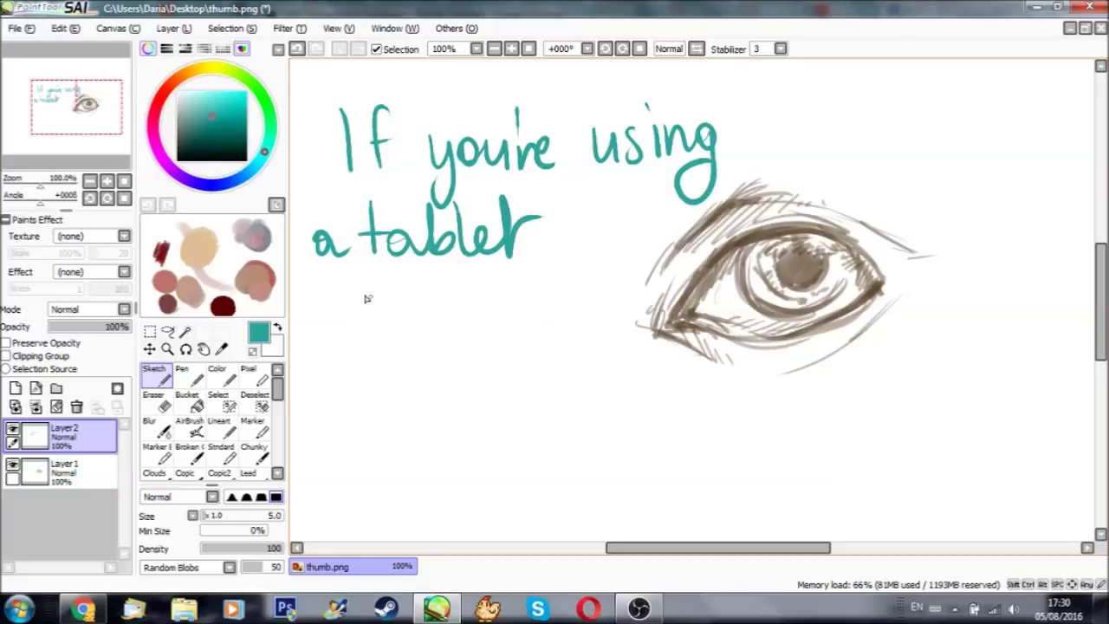
pyautogui.moveTo(369, 266); pyautogui.dragTo(547, 263)
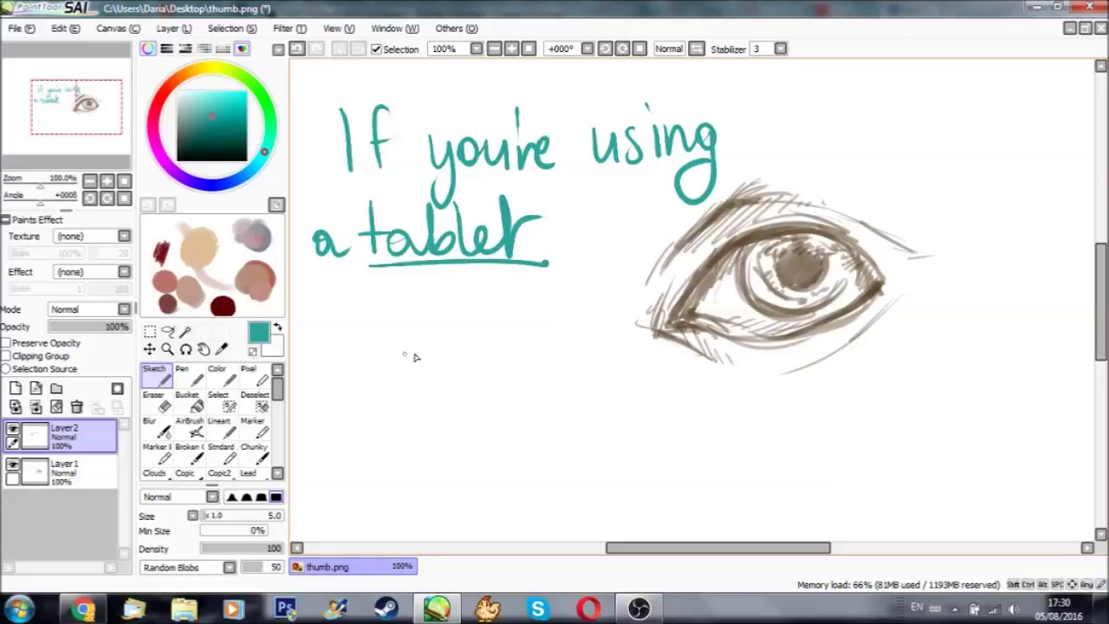
# Handwrite "Select any brush you like." across two lines below the underlined word.
pyautogui.moveTo(340, 321)
pyautogui.mouseDown()
pyautogui.moveTo(312, 360)
pyautogui.moveTo(381, 364)
pyautogui.mouseUp()
pyautogui.moveTo(381, 350); pyautogui.dragTo(407, 368)
pyautogui.moveTo(421, 307)
pyautogui.mouseDown()
pyautogui.moveTo(424, 340)
pyautogui.moveTo(445, 329)
pyautogui.moveTo(521, 362)
pyautogui.mouseUp()
pyautogui.moveTo(525, 338)
pyautogui.mouseDown()
pyautogui.moveTo(550, 340)
pyautogui.moveTo(517, 390)
pyautogui.mouseUp()
pyautogui.moveTo(313, 392)
pyautogui.mouseDown()
pyautogui.moveTo(336, 424)
pyautogui.moveTo(397, 412)
pyautogui.moveTo(387, 436)
pyautogui.mouseUp()
pyautogui.moveTo(409, 381)
pyautogui.mouseDown()
pyautogui.moveTo(442, 436)
pyautogui.moveTo(501, 405)
pyautogui.moveTo(490, 472)
pyautogui.mouseUp()
pyautogui.moveTo(518, 407)
pyautogui.mouseDown()
pyautogui.moveTo(508, 433)
pyautogui.moveTo(549, 428)
pyautogui.mouseUp()
pyautogui.moveTo(592, 374)
pyautogui.mouseDown()
pyautogui.moveTo(596, 433)
pyautogui.moveTo(610, 433)
pyautogui.mouseUp()
pyautogui.click(609, 377)
pyautogui.moveTo(617, 373)
pyautogui.mouseDown()
pyautogui.moveTo(632, 426)
pyautogui.moveTo(652, 424)
pyautogui.mouseUp()
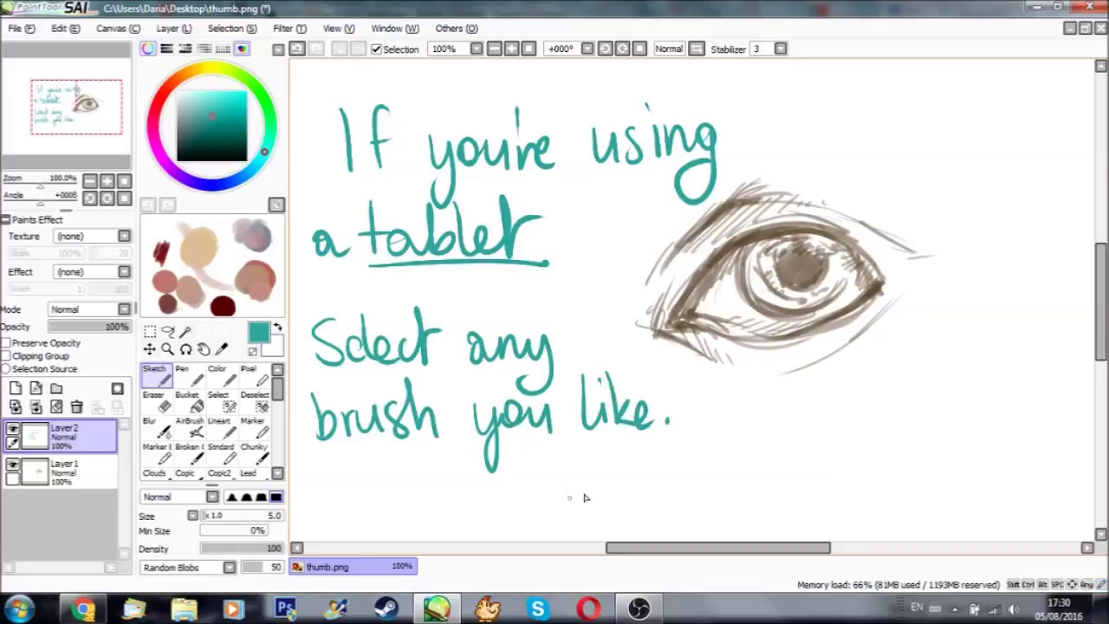
# Handwrite "I'll use a pen/pencil" as the last line of the brush note.
pyautogui.moveTo(339, 456); pyautogui.dragTo(340, 501)
pyautogui.moveTo(375, 452)
pyautogui.mouseDown()
pyautogui.moveTo(377, 501)
pyautogui.moveTo(447, 500)
pyautogui.mouseUp()
pyautogui.moveTo(466, 485)
pyautogui.mouseDown()
pyautogui.moveTo(544, 493)
pyautogui.moveTo(587, 521)
pyautogui.mouseUp()
pyautogui.moveTo(588, 475)
pyautogui.mouseDown()
pyautogui.moveTo(596, 497)
pyautogui.moveTo(663, 487)
pyautogui.mouseUp()
pyautogui.moveTo(681, 441)
pyautogui.mouseDown()
pyautogui.moveTo(662, 501)
pyautogui.moveTo(691, 509)
pyautogui.moveTo(712, 478)
pyautogui.mouseUp()
pyautogui.moveTo(717, 472)
pyautogui.mouseDown()
pyautogui.moveTo(729, 459)
pyautogui.moveTo(734, 485)
pyautogui.mouseUp()
pyautogui.moveTo(743, 464)
pyautogui.mouseDown()
pyautogui.moveTo(769, 489)
pyautogui.moveTo(786, 481)
pyautogui.mouseUp()
pyautogui.moveTo(794, 459); pyautogui.dragTo(799, 480)
pyautogui.moveTo(813, 427); pyautogui.dragTo(833, 483)
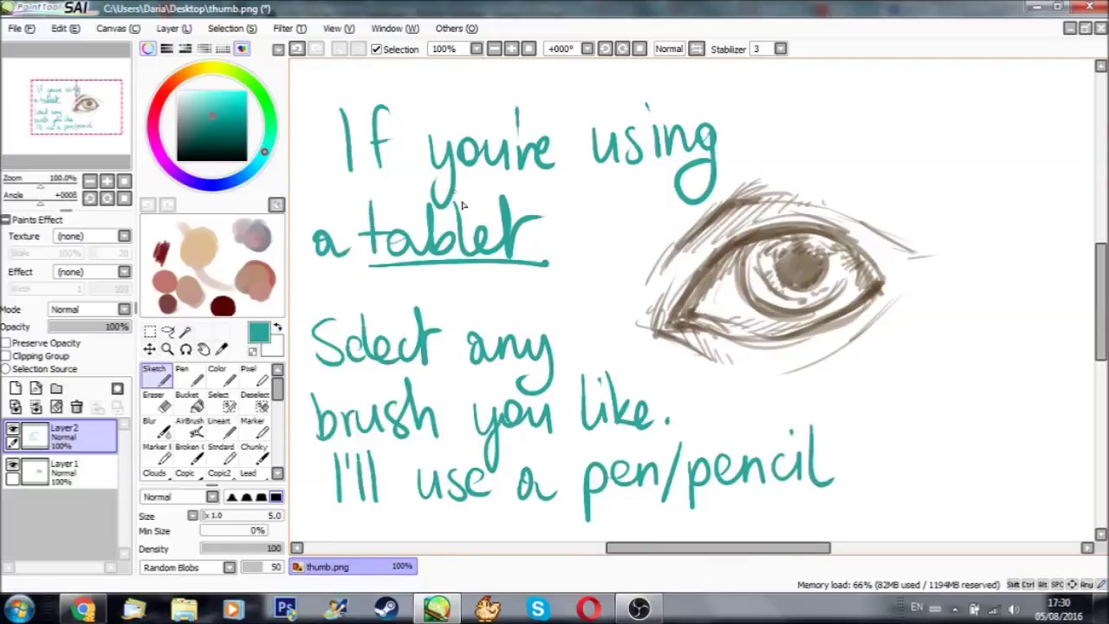
# Clear the brush note and handwrite "Then do a couple" above the eye.
pyautogui.press('Delete')
pyautogui.moveTo(323, 92)
pyautogui.mouseDown()
pyautogui.moveTo(323, 141)
pyautogui.moveTo(361, 84)
pyautogui.moveTo(341, 139)
pyautogui.mouseUp()
pyautogui.moveTo(342, 121)
pyautogui.mouseDown()
pyautogui.moveTo(392, 138)
pyautogui.moveTo(464, 115)
pyautogui.moveTo(469, 132)
pyautogui.mouseUp()
pyautogui.moveTo(472, 82); pyautogui.dragTo(475, 137)
pyautogui.moveTo(481, 126); pyautogui.dragTo(496, 118)
pyautogui.moveTo(568, 116)
pyautogui.mouseDown()
pyautogui.moveTo(559, 130)
pyautogui.moveTo(580, 139)
pyautogui.mouseUp()
pyautogui.moveTo(626, 111); pyautogui.dragTo(618, 137)
pyautogui.moveTo(637, 118); pyautogui.dragTo(673, 111)
pyautogui.moveTo(677, 109)
pyautogui.mouseDown()
pyautogui.moveTo(679, 145)
pyautogui.moveTo(693, 123)
pyautogui.mouseUp()
pyautogui.moveTo(703, 81)
pyautogui.mouseDown()
pyautogui.moveTo(712, 130)
pyautogui.moveTo(733, 121)
pyautogui.mouseUp()
# Handwrite "of big lashes" on the line below "Then do a couple".
pyautogui.moveTo(342, 192)
pyautogui.mouseDown()
pyautogui.moveTo(326, 210)
pyautogui.moveTo(342, 194)
pyautogui.mouseUp()
pyautogui.moveTo(363, 174)
pyautogui.mouseDown()
pyautogui.moveTo(350, 224)
pyautogui.moveTo(369, 196)
pyautogui.mouseUp()
pyautogui.moveTo(410, 163); pyautogui.dragTo(409, 219)
pyautogui.moveTo(433, 180); pyautogui.dragTo(444, 208)
pyautogui.click(430, 164)
pyautogui.moveTo(467, 184); pyautogui.dragTo(436, 247)
pyautogui.moveTo(501, 152)
pyautogui.mouseDown()
pyautogui.moveTo(495, 201)
pyautogui.moveTo(528, 201)
pyautogui.mouseUp()
pyautogui.moveTo(551, 145); pyautogui.dragTo(592, 204)
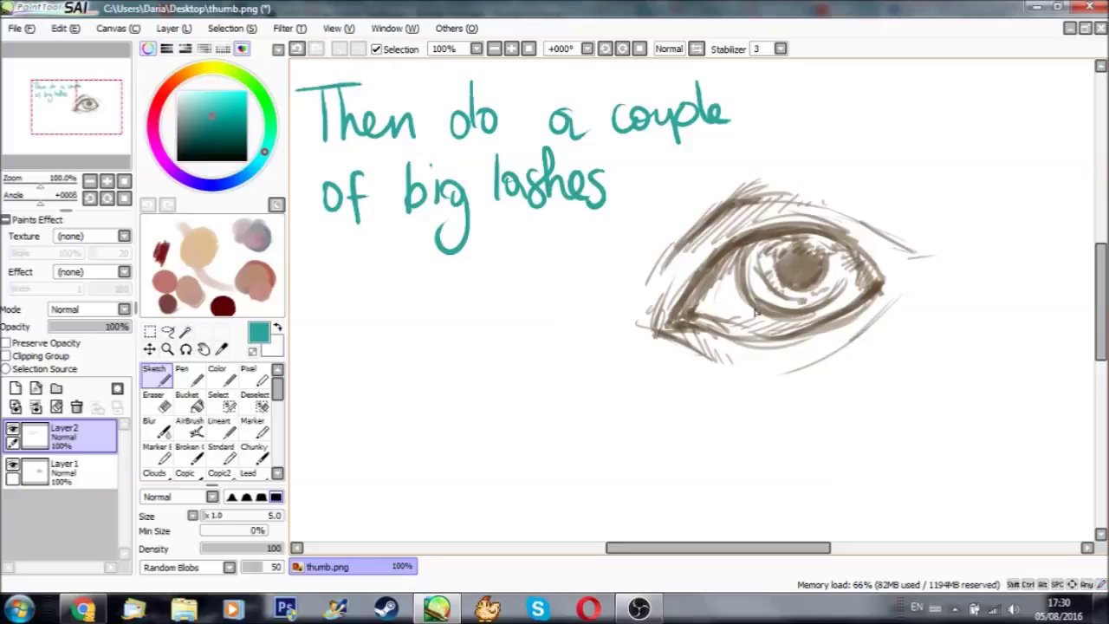
# On Layer1, draw a few widely spaced big teal lashes along the lower eyelid.
pyautogui.click(90, 475)
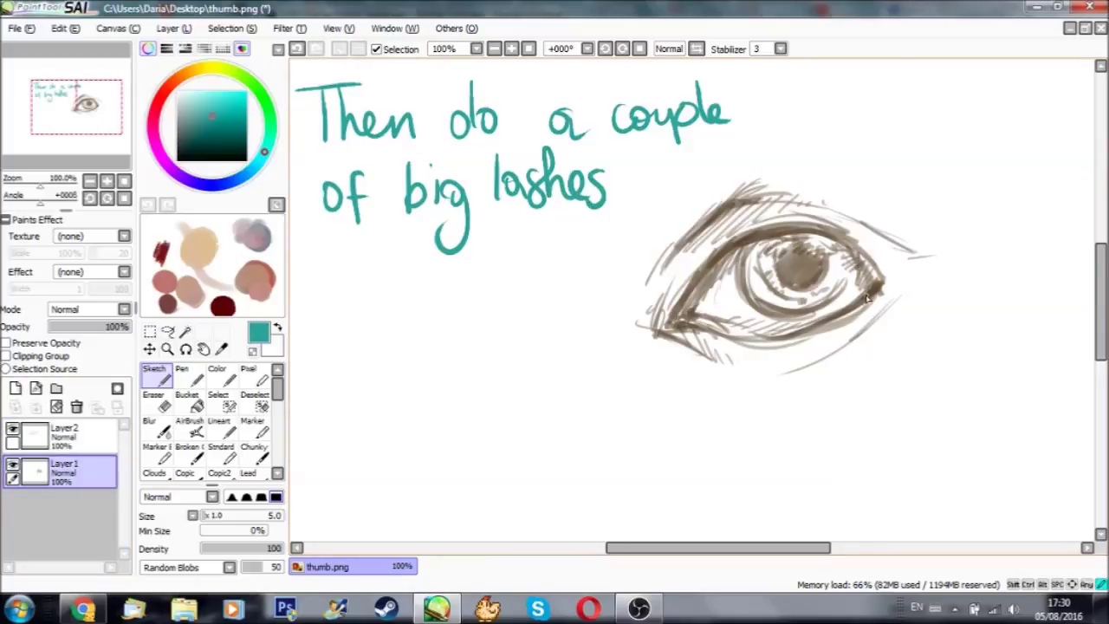
pyautogui.moveTo(803, 338)
pyautogui.mouseDown()
pyautogui.moveTo(810, 369)
pyautogui.moveTo(763, 364)
pyautogui.mouseUp()
pyautogui.moveTo(716, 337); pyautogui.dragTo(708, 352)
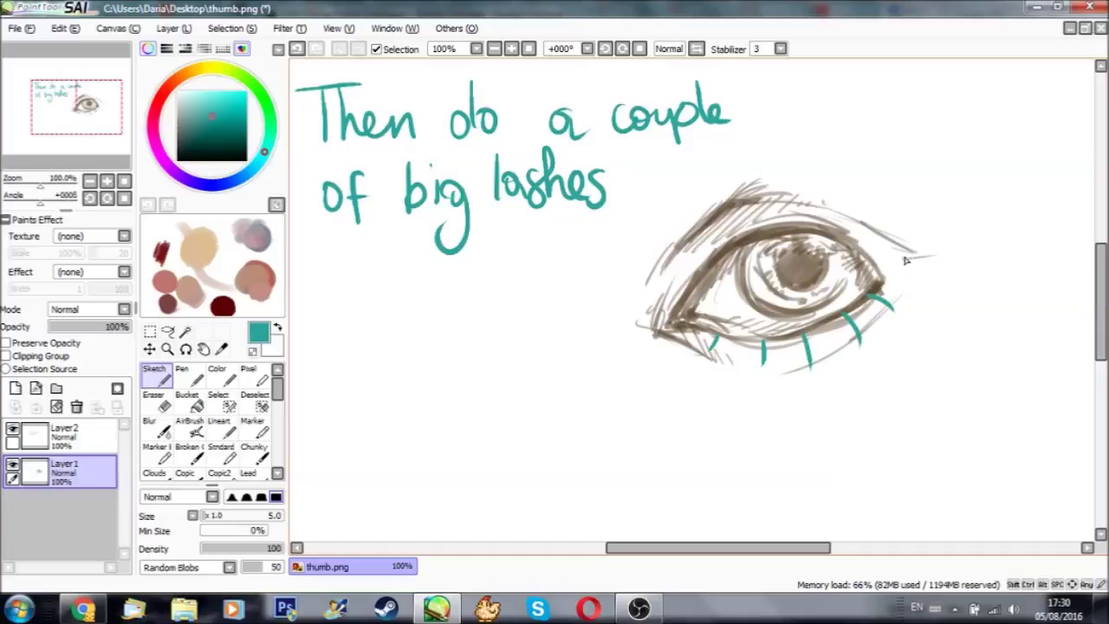
# Draw widely spaced big curved lashes along the upper eyelid, from the outer corner round to the inner corner.
pyautogui.moveTo(880, 271); pyautogui.dragTo(930, 252)
pyautogui.moveTo(854, 248); pyautogui.dragTo(886, 218)
pyautogui.moveTo(812, 227); pyautogui.dragTo(830, 178)
pyautogui.moveTo(773, 227); pyautogui.dragTo(770, 173)
pyautogui.moveTo(745, 242); pyautogui.dragTo(710, 210)
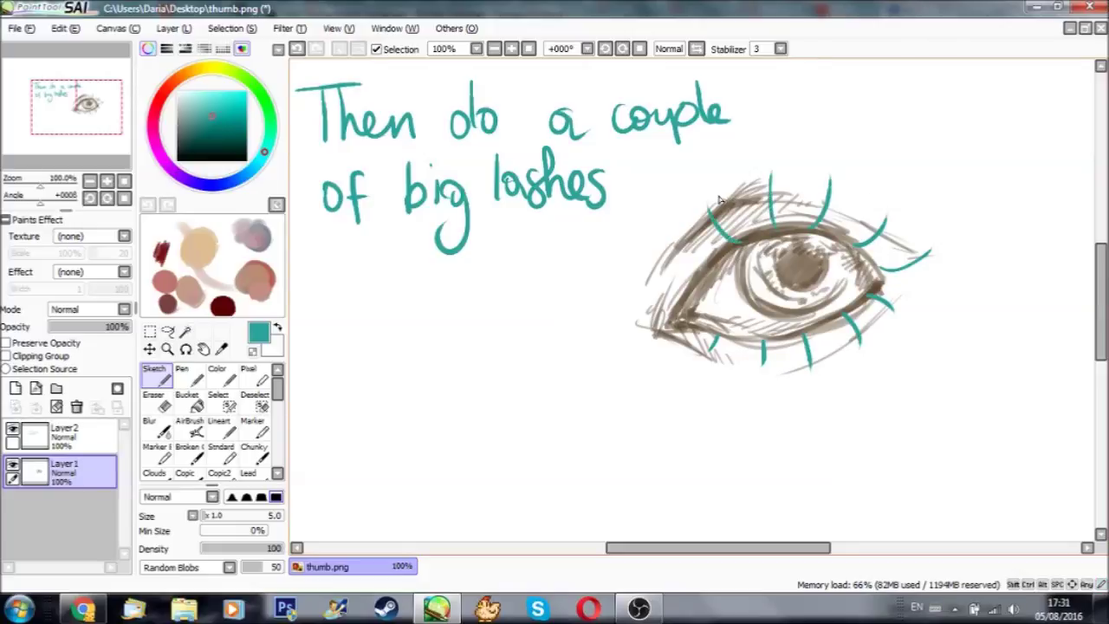
pyautogui.moveTo(709, 269); pyautogui.dragTo(665, 248)
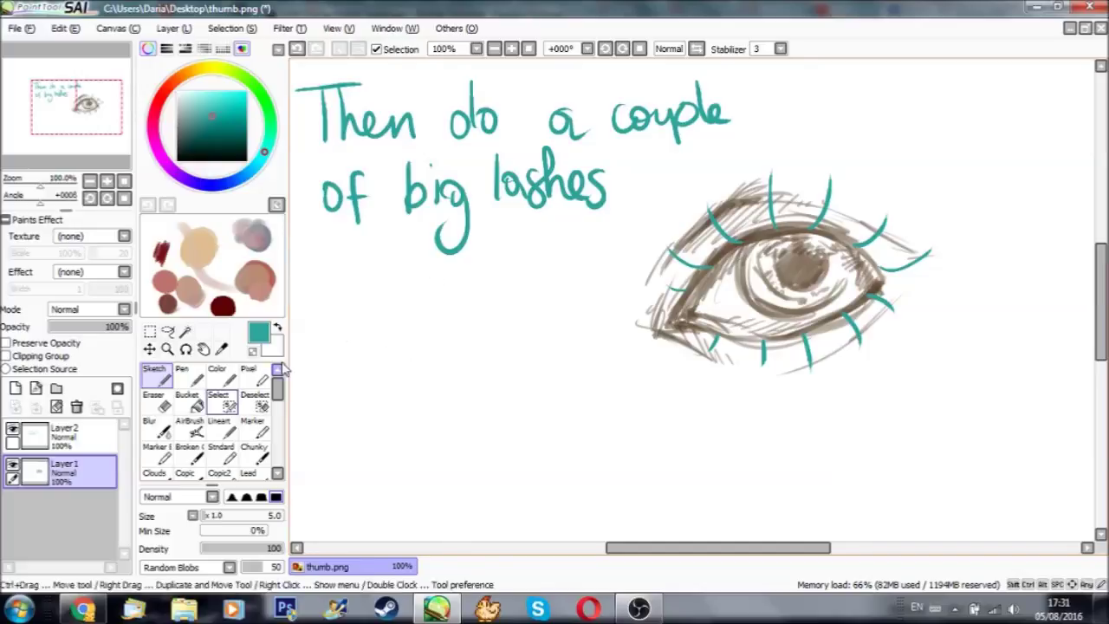
# On Layer2, handwrite "Remember" below the big-lashes note and underline it.
pyautogui.click(64, 433)
pyautogui.moveTo(320, 374)
pyautogui.mouseDown()
pyautogui.moveTo(318, 315)
pyautogui.moveTo(367, 355)
pyautogui.moveTo(535, 332)
pyautogui.mouseUp()
pyautogui.moveTo(305, 382); pyautogui.dragTo(511, 367)
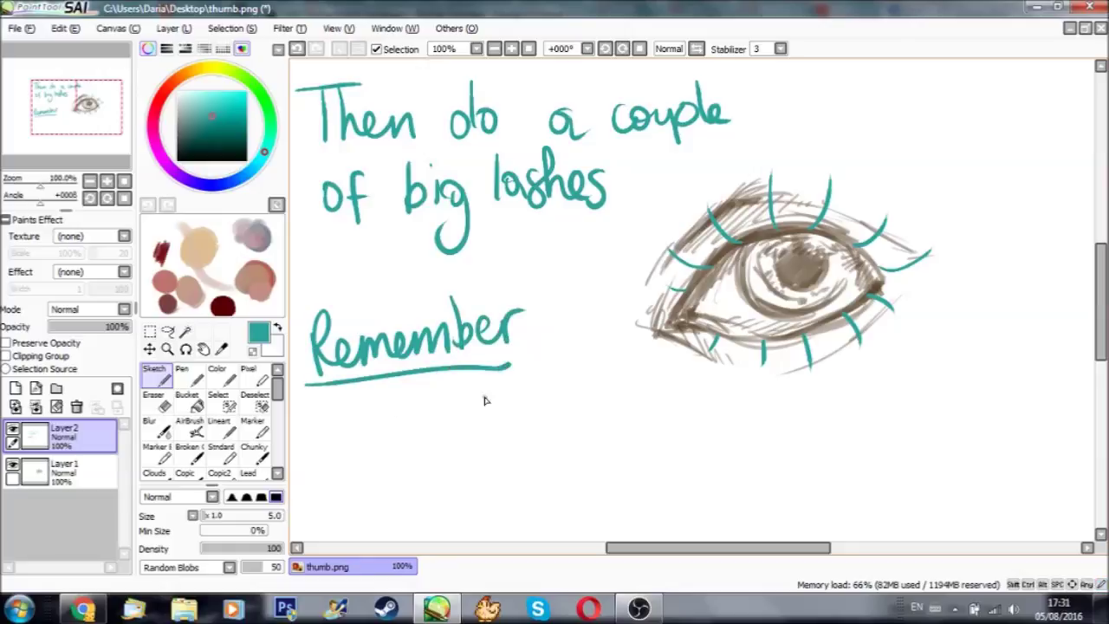
# Handwrite "lashes change direction, length and thickness" on two lines under "Remember".
pyautogui.moveTo(319, 414)
pyautogui.mouseDown()
pyautogui.moveTo(347, 424)
pyautogui.moveTo(435, 407)
pyautogui.moveTo(484, 414)
pyautogui.moveTo(487, 430)
pyautogui.moveTo(522, 428)
pyautogui.moveTo(543, 407)
pyautogui.moveTo(573, 428)
pyautogui.moveTo(584, 407)
pyautogui.moveTo(612, 424)
pyautogui.moveTo(674, 396)
pyautogui.moveTo(726, 426)
pyautogui.moveTo(772, 392)
pyautogui.moveTo(792, 416)
pyautogui.moveTo(837, 426)
pyautogui.mouseUp()
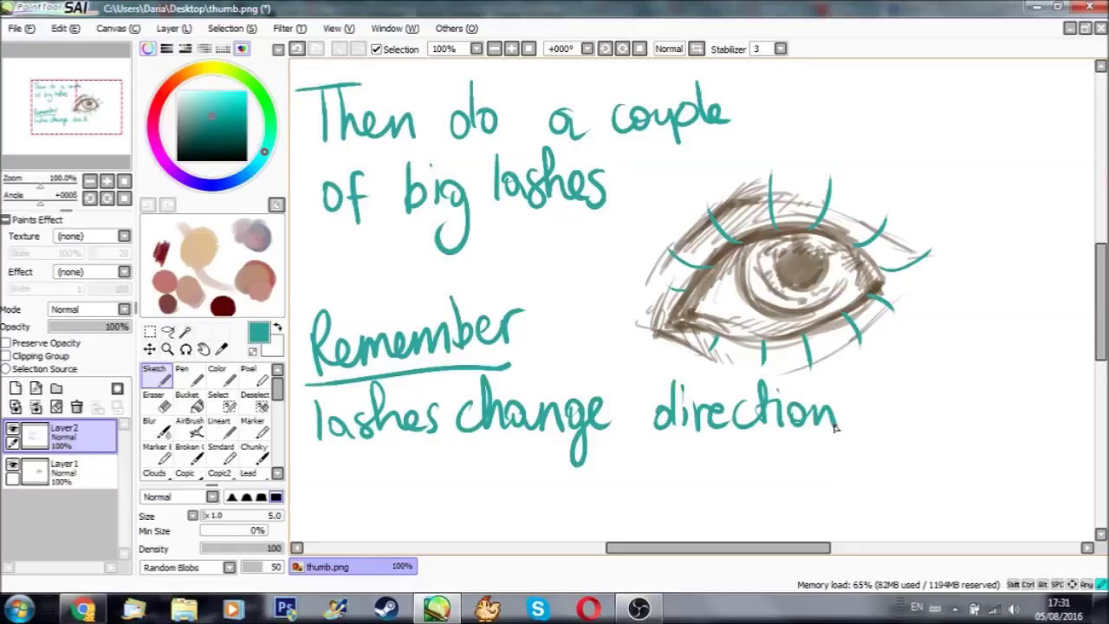
pyautogui.moveTo(877, 379)
pyautogui.mouseDown()
pyautogui.moveTo(917, 407)
pyautogui.moveTo(973, 418)
pyautogui.mouseUp()
pyautogui.moveTo(966, 378); pyautogui.dragTo(964, 424)
pyautogui.moveTo(956, 398)
pyautogui.mouseDown()
pyautogui.moveTo(989, 395)
pyautogui.moveTo(1011, 425)
pyautogui.mouseUp()
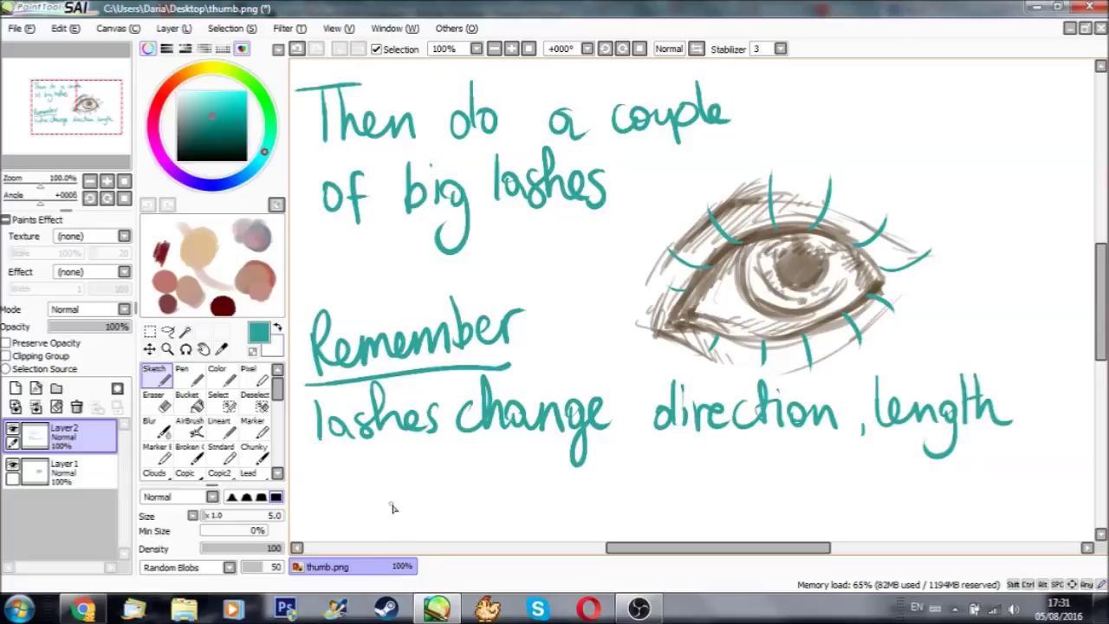
pyautogui.moveTo(344, 486)
pyautogui.mouseDown()
pyautogui.moveTo(331, 502)
pyautogui.moveTo(416, 500)
pyautogui.mouseUp()
pyautogui.moveTo(452, 449)
pyautogui.mouseDown()
pyautogui.moveTo(454, 497)
pyautogui.moveTo(474, 502)
pyautogui.moveTo(534, 473)
pyautogui.moveTo(597, 482)
pyautogui.moveTo(601, 472)
pyautogui.moveTo(645, 469)
pyautogui.moveTo(648, 486)
pyautogui.mouseUp()
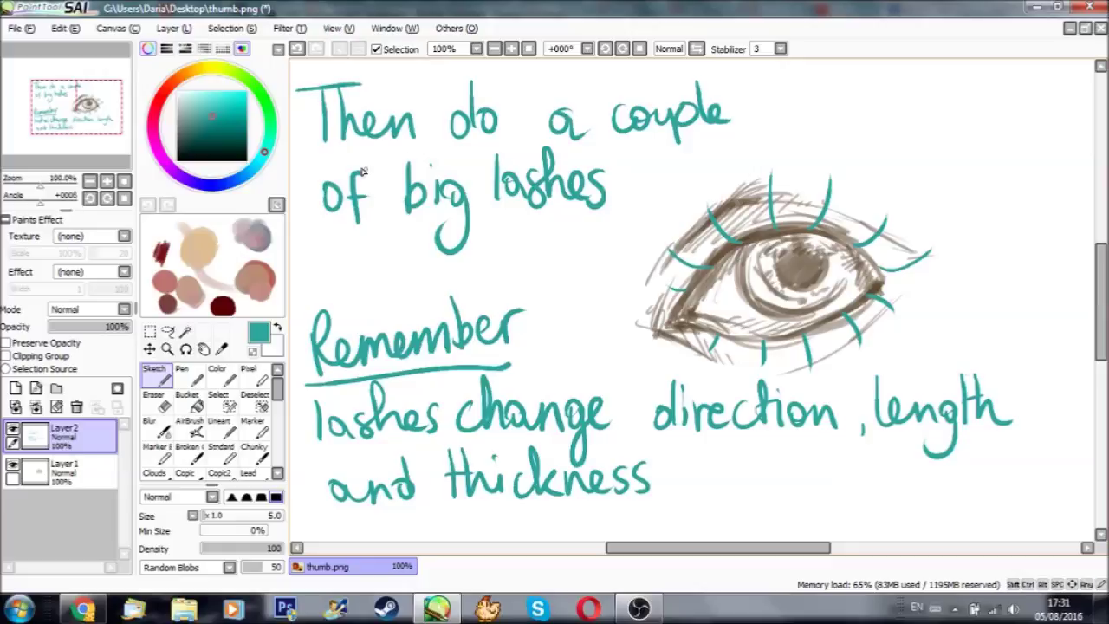
# Clear the notes on Layer2 and handwrite "Make your brush smaller and" on two lines.
pyautogui.press('Delete')
pyautogui.moveTo(317, 104)
pyautogui.mouseDown()
pyautogui.moveTo(324, 145)
pyautogui.moveTo(396, 121)
pyautogui.moveTo(437, 128)
pyautogui.moveTo(491, 111)
pyautogui.moveTo(523, 109)
pyautogui.moveTo(543, 124)
pyautogui.moveTo(568, 98)
pyautogui.moveTo(610, 123)
pyautogui.moveTo(678, 106)
pyautogui.moveTo(718, 125)
pyautogui.mouseUp()
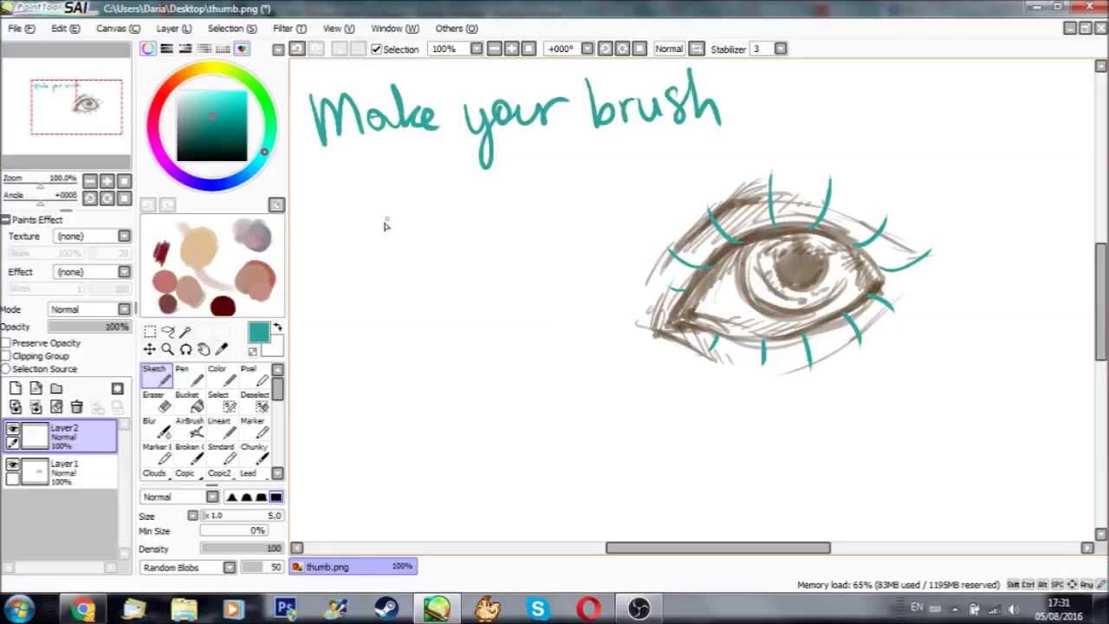
pyautogui.moveTo(327, 175)
pyautogui.mouseDown()
pyautogui.moveTo(310, 208)
pyautogui.moveTo(401, 205)
pyautogui.mouseUp()
pyautogui.moveTo(424, 160); pyautogui.dragTo(439, 196)
pyautogui.moveTo(442, 185)
pyautogui.mouseDown()
pyautogui.moveTo(467, 192)
pyautogui.moveTo(530, 172)
pyautogui.moveTo(599, 188)
pyautogui.mouseUp()
# Continue the note with "add lashes in a triangle shape" and sketch a small three-stroke lash example under it.
pyautogui.moveTo(328, 244); pyautogui.dragTo(378, 259)
pyautogui.moveTo(412, 218); pyautogui.dragTo(411, 258)
pyautogui.moveTo(426, 241); pyautogui.dragTo(416, 246)
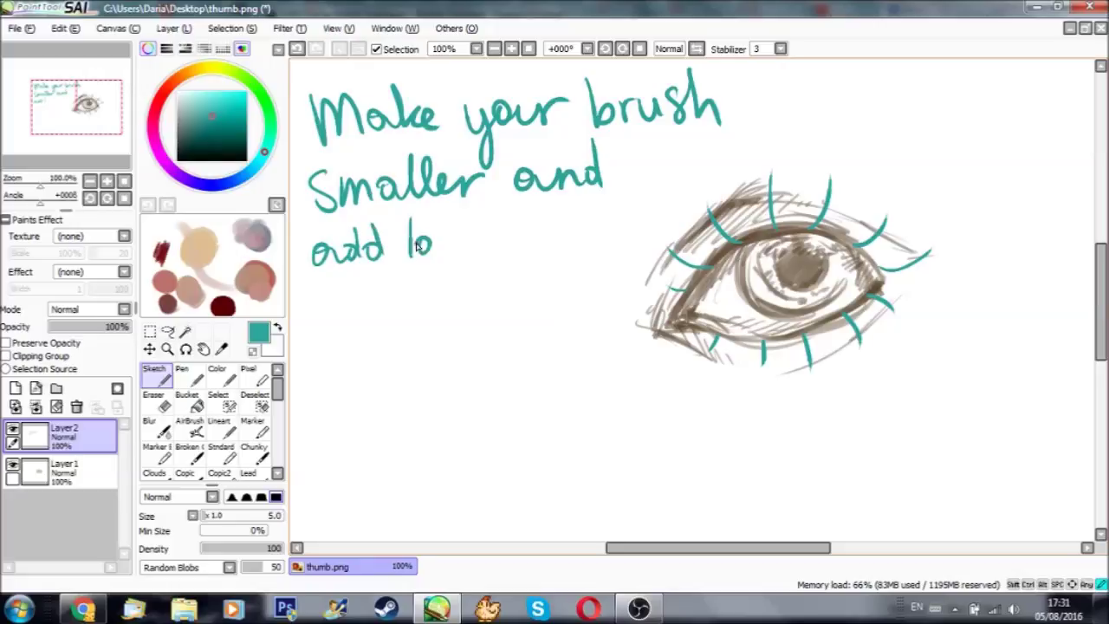
pyautogui.moveTo(466, 206)
pyautogui.mouseDown()
pyautogui.moveTo(483, 253)
pyautogui.moveTo(501, 253)
pyautogui.mouseUp()
pyautogui.moveTo(517, 229); pyautogui.dragTo(503, 256)
pyautogui.moveTo(316, 310)
pyautogui.mouseDown()
pyautogui.moveTo(315, 334)
pyautogui.moveTo(419, 327)
pyautogui.mouseUp()
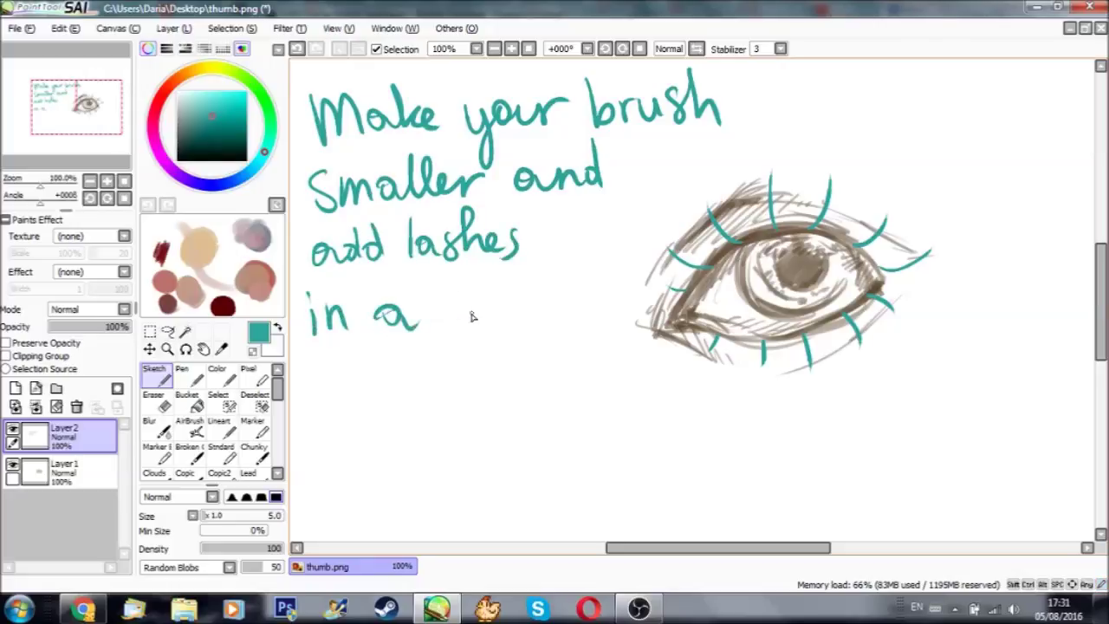
pyautogui.moveTo(449, 284); pyautogui.dragTo(463, 324)
pyautogui.moveTo(438, 300)
pyautogui.mouseDown()
pyautogui.moveTo(532, 326)
pyautogui.moveTo(568, 322)
pyautogui.moveTo(550, 371)
pyautogui.mouseUp()
pyautogui.moveTo(568, 258); pyautogui.dragTo(603, 322)
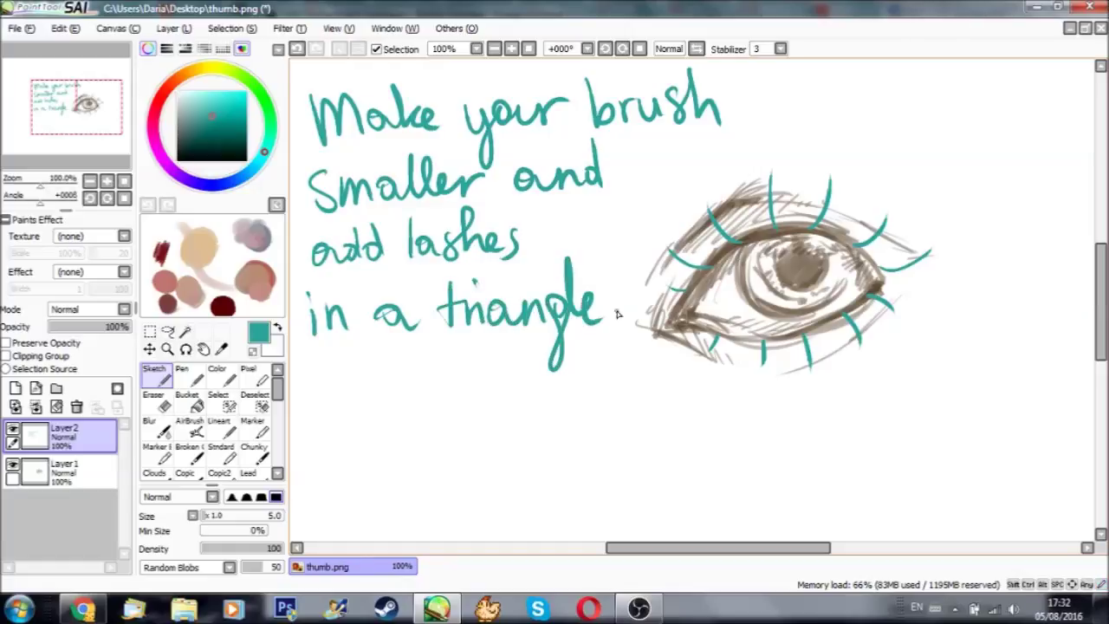
pyautogui.moveTo(345, 345)
pyautogui.mouseDown()
pyautogui.moveTo(324, 400)
pyautogui.moveTo(471, 382)
pyautogui.moveTo(482, 452)
pyautogui.mouseUp()
pyautogui.moveTo(486, 411); pyautogui.dragTo(495, 463)
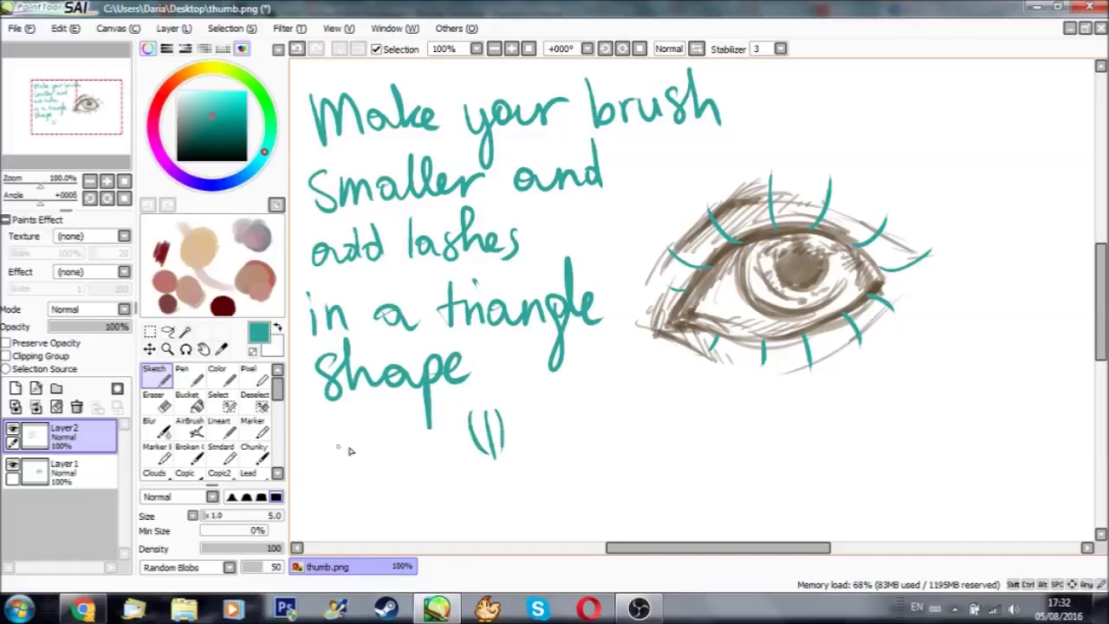
# On Layer1, set the brush size to 3 and add thinner strokes beside the lower lashes to form triangular clumps.
pyautogui.click(60, 474)
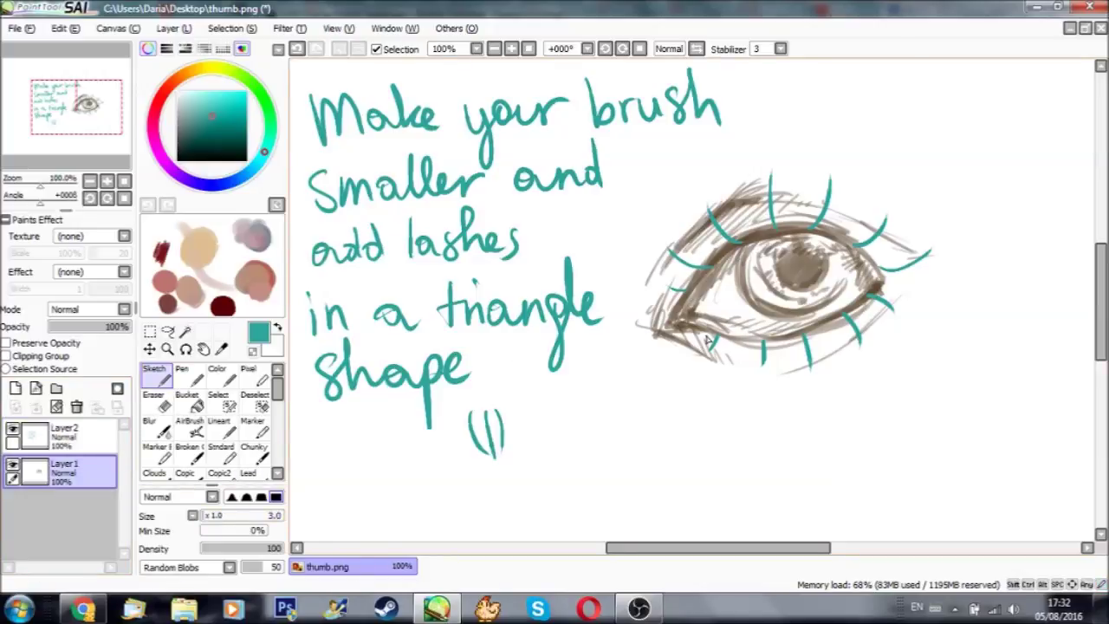
pyautogui.moveTo(753, 345); pyautogui.dragTo(757, 365)
pyautogui.moveTo(838, 325); pyautogui.dragTo(854, 341)
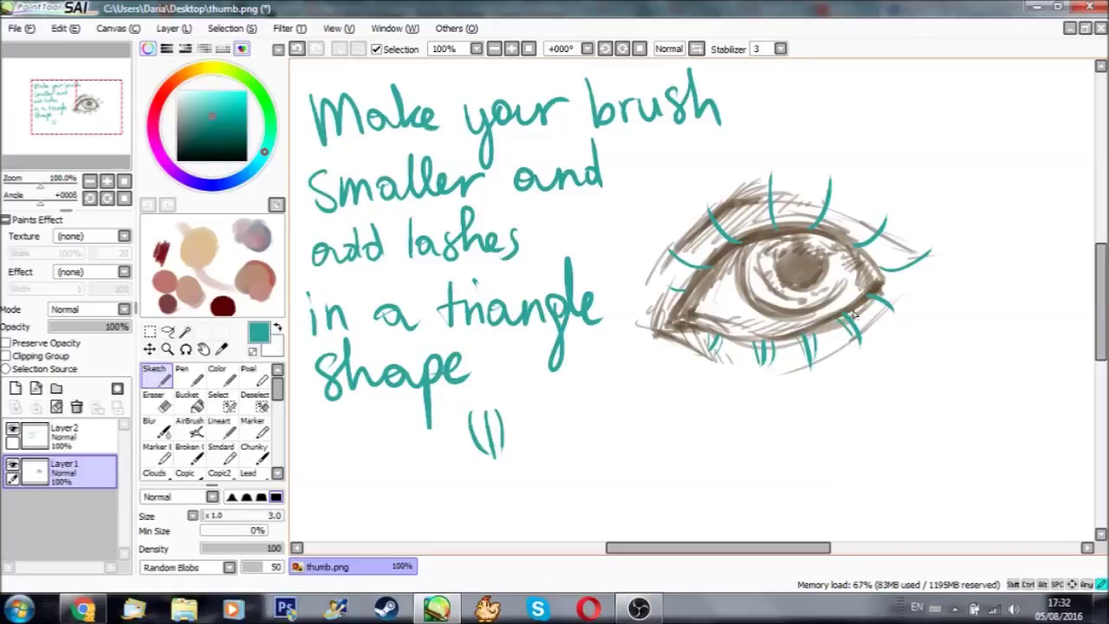
pyautogui.moveTo(864, 304); pyautogui.dragTo(887, 316)
# Add thinner strokes beside the upper lashes to form triangular clumps.
pyautogui.moveTo(875, 264)
pyautogui.mouseDown()
pyautogui.moveTo(909, 249)
pyautogui.moveTo(885, 217)
pyautogui.mouseUp()
pyautogui.moveTo(795, 232)
pyautogui.mouseDown()
pyautogui.moveTo(828, 185)
pyautogui.moveTo(831, 194)
pyautogui.mouseUp()
pyautogui.moveTo(762, 227); pyautogui.dragTo(770, 173)
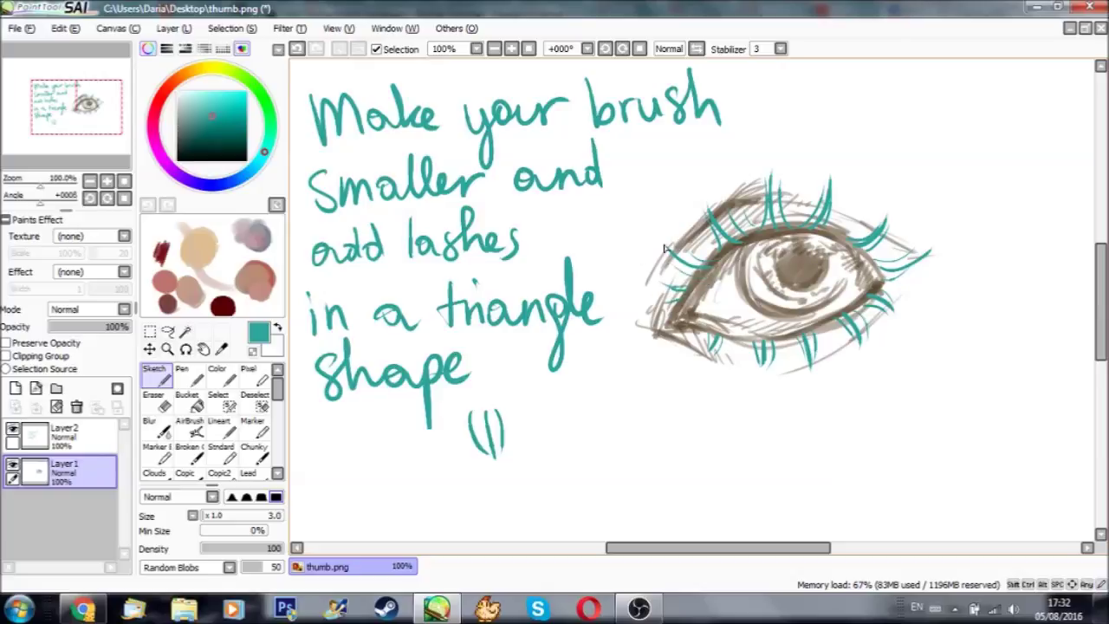
# Clear the note on Layer2 and handwrite "Keep filling them in" on two lines.
pyautogui.click(86, 440)
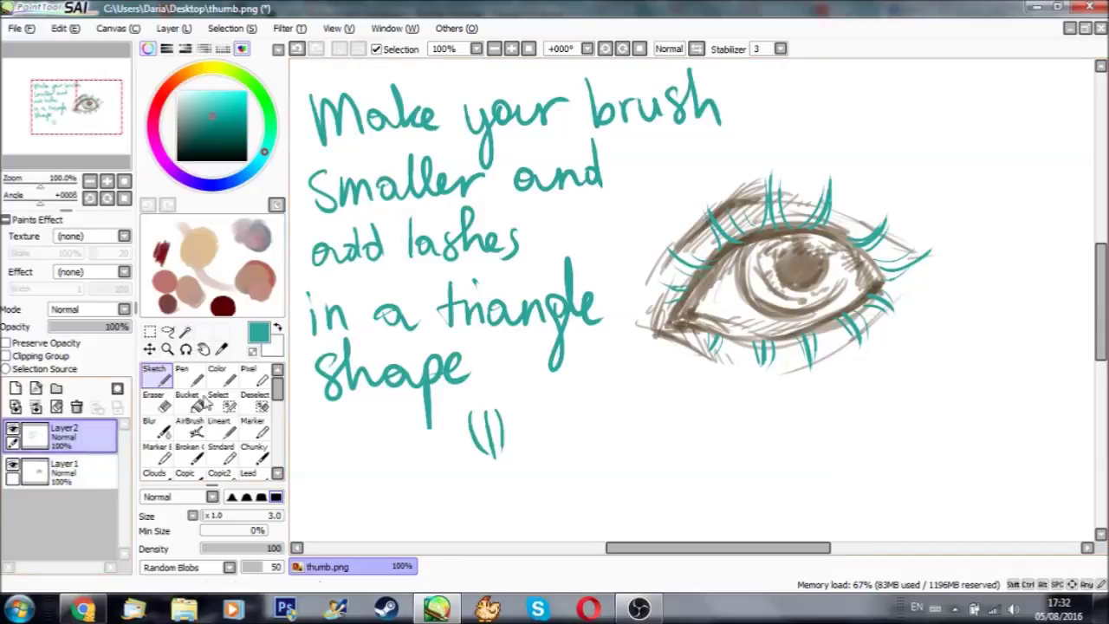
pyautogui.press('Delete')
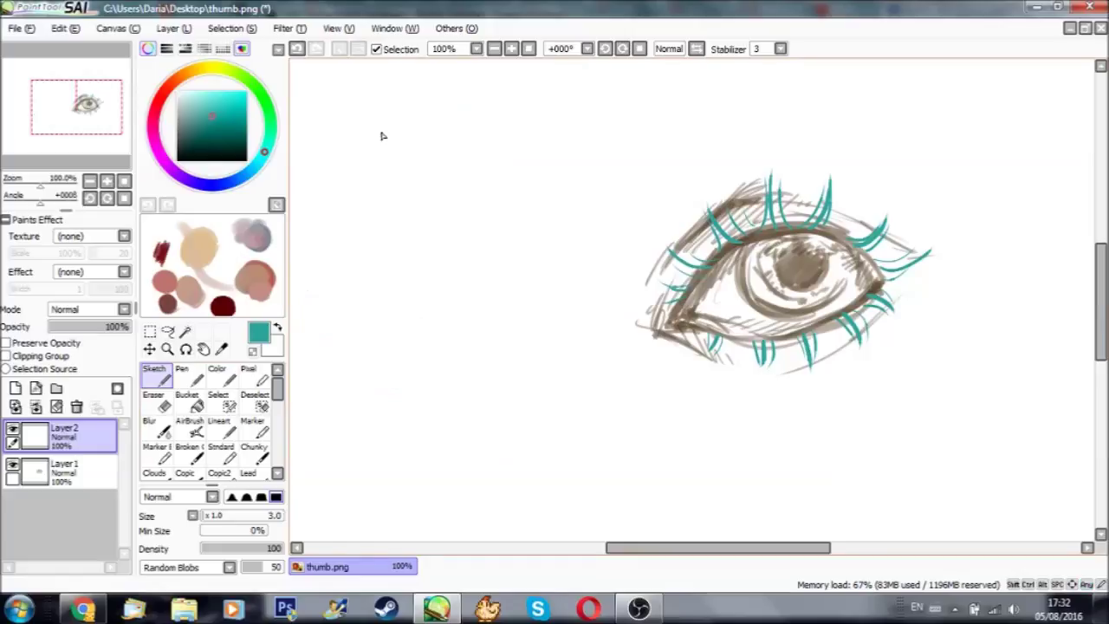
pyautogui.moveTo(335, 158)
pyautogui.mouseDown()
pyautogui.moveTo(345, 213)
pyautogui.moveTo(348, 194)
pyautogui.moveTo(433, 164)
pyautogui.mouseUp()
pyautogui.moveTo(505, 107)
pyautogui.mouseDown()
pyautogui.moveTo(509, 156)
pyautogui.moveTo(523, 159)
pyautogui.moveTo(555, 156)
pyautogui.moveTo(574, 122)
pyautogui.moveTo(611, 128)
pyautogui.moveTo(601, 206)
pyautogui.mouseUp()
pyautogui.moveTo(332, 252)
pyautogui.mouseDown()
pyautogui.moveTo(343, 301)
pyautogui.moveTo(362, 272)
pyautogui.mouseUp()
pyautogui.moveTo(353, 250)
pyautogui.mouseDown()
pyautogui.moveTo(363, 291)
pyautogui.moveTo(417, 272)
pyautogui.moveTo(456, 279)
pyautogui.mouseUp()
pyautogui.moveTo(490, 237)
pyautogui.mouseDown()
pyautogui.moveTo(493, 267)
pyautogui.moveTo(540, 254)
pyautogui.mouseUp()
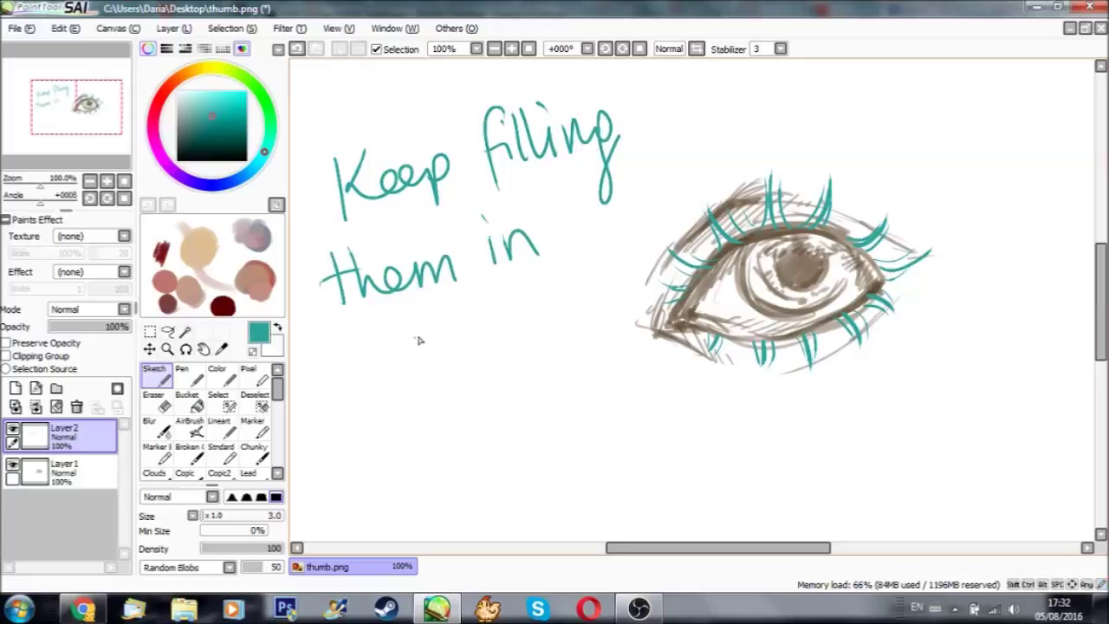
# Handwrite "slightly" on the line below "them in".
pyautogui.moveTo(342, 355); pyautogui.dragTo(324, 394)
pyautogui.moveTo(347, 331)
pyautogui.mouseDown()
pyautogui.moveTo(371, 385)
pyautogui.moveTo(370, 353)
pyautogui.moveTo(395, 371)
pyautogui.moveTo(405, 424)
pyautogui.mouseUp()
pyautogui.moveTo(426, 323); pyautogui.dragTo(457, 374)
pyautogui.moveTo(452, 310); pyautogui.dragTo(455, 373)
pyautogui.moveTo(447, 338)
pyautogui.mouseDown()
pyautogui.moveTo(467, 329)
pyautogui.moveTo(485, 360)
pyautogui.mouseUp()
pyautogui.moveTo(494, 321); pyautogui.dragTo(516, 399)
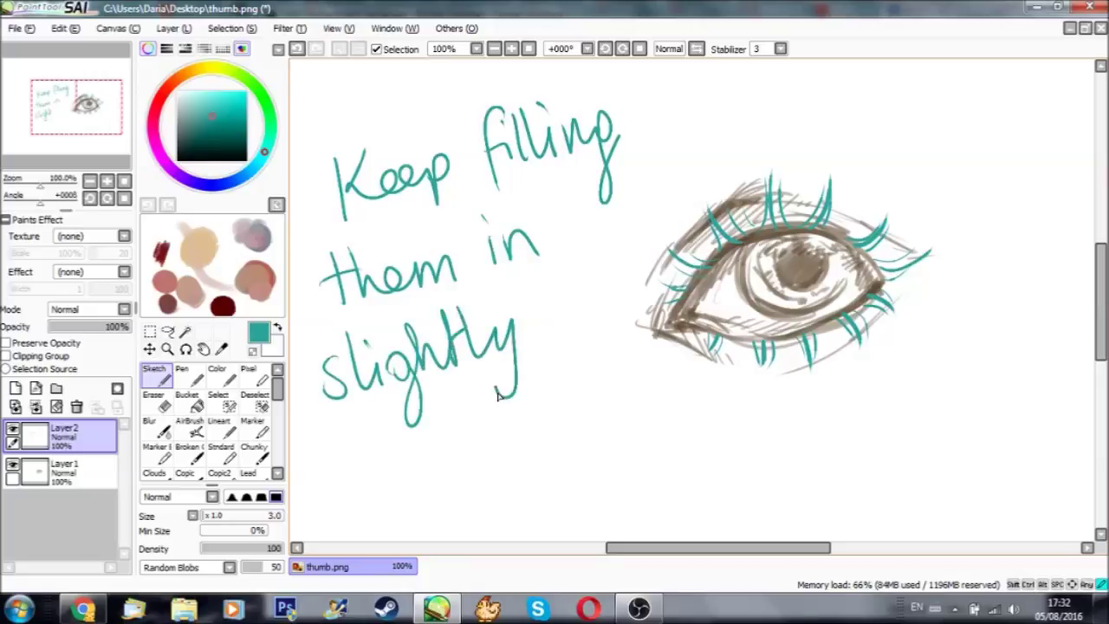
# Underline "slightly" and handwrite "changing directions" on the line below it.
pyautogui.moveTo(323, 425); pyautogui.dragTo(551, 361)
pyautogui.moveTo(359, 438)
pyautogui.mouseDown()
pyautogui.moveTo(357, 485)
pyautogui.moveTo(496, 475)
pyautogui.moveTo(491, 505)
pyautogui.mouseUp()
pyautogui.moveTo(509, 425)
pyautogui.mouseDown()
pyautogui.moveTo(517, 452)
pyautogui.moveTo(523, 437)
pyautogui.moveTo(559, 442)
pyautogui.mouseUp()
pyautogui.moveTo(558, 388); pyautogui.dragTo(581, 435)
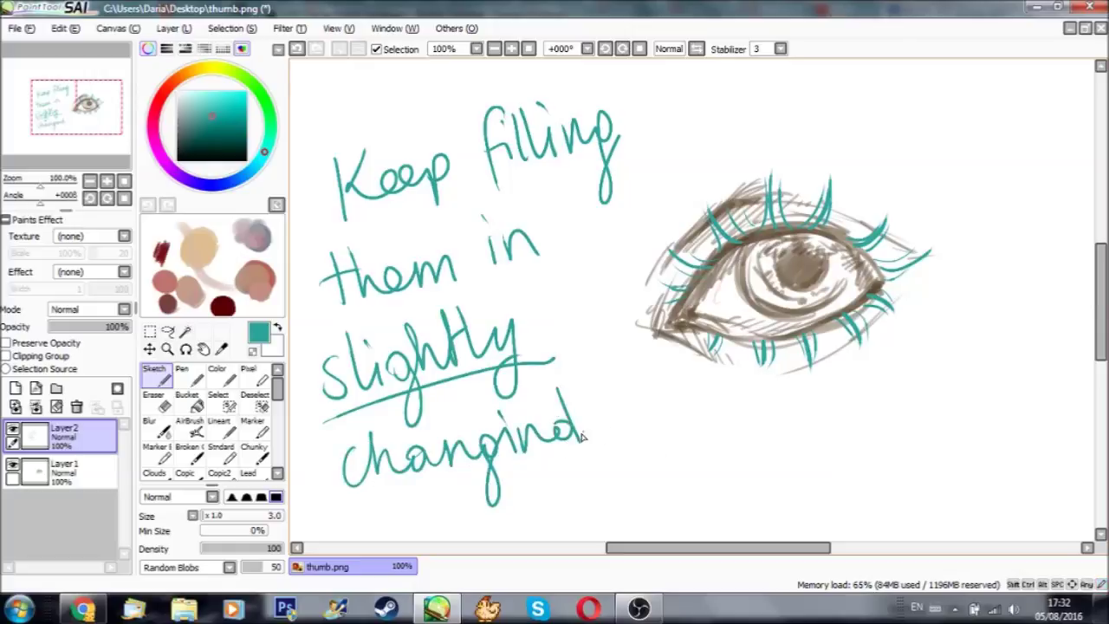
pyautogui.moveTo(582, 423)
pyautogui.mouseDown()
pyautogui.moveTo(547, 441)
pyautogui.moveTo(594, 412)
pyautogui.moveTo(632, 443)
pyautogui.mouseUp()
pyautogui.moveTo(641, 381); pyautogui.dragTo(643, 443)
pyautogui.moveTo(655, 417); pyautogui.dragTo(667, 445)
pyautogui.moveTo(667, 431); pyautogui.dragTo(706, 420)
pyautogui.moveTo(729, 386)
pyautogui.mouseDown()
pyautogui.moveTo(743, 439)
pyautogui.moveTo(762, 421)
pyautogui.moveTo(801, 417)
pyautogui.moveTo(812, 440)
pyautogui.mouseUp()
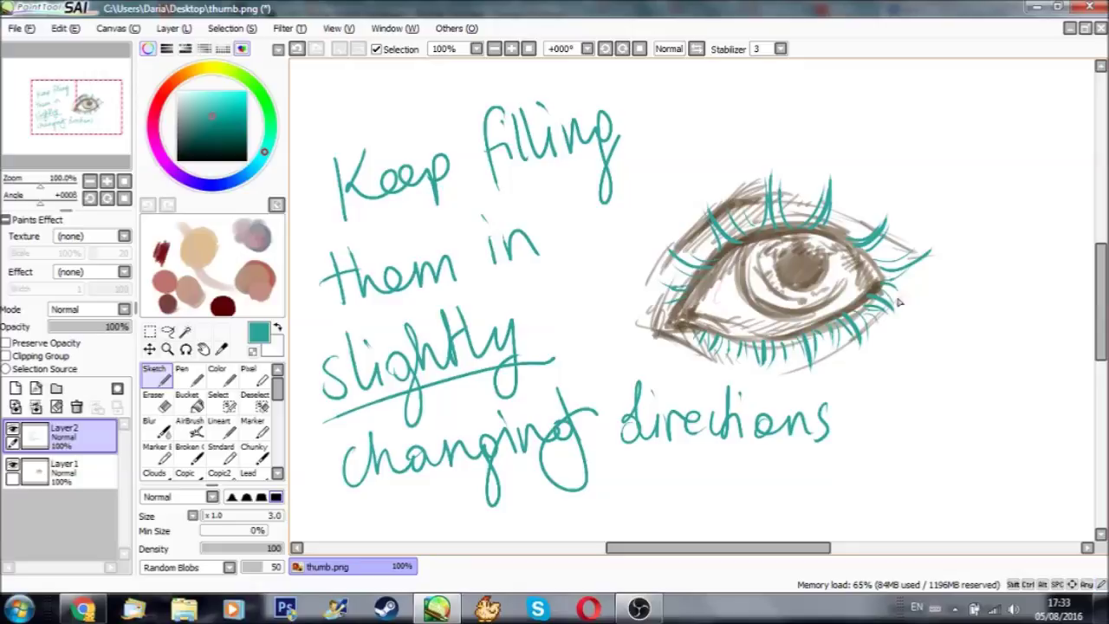
# Fill the gaps between the upper lashes and around the eye's outer corner with thin strokes in slightly varying directions.
pyautogui.moveTo(877, 253); pyautogui.dragTo(915, 229)
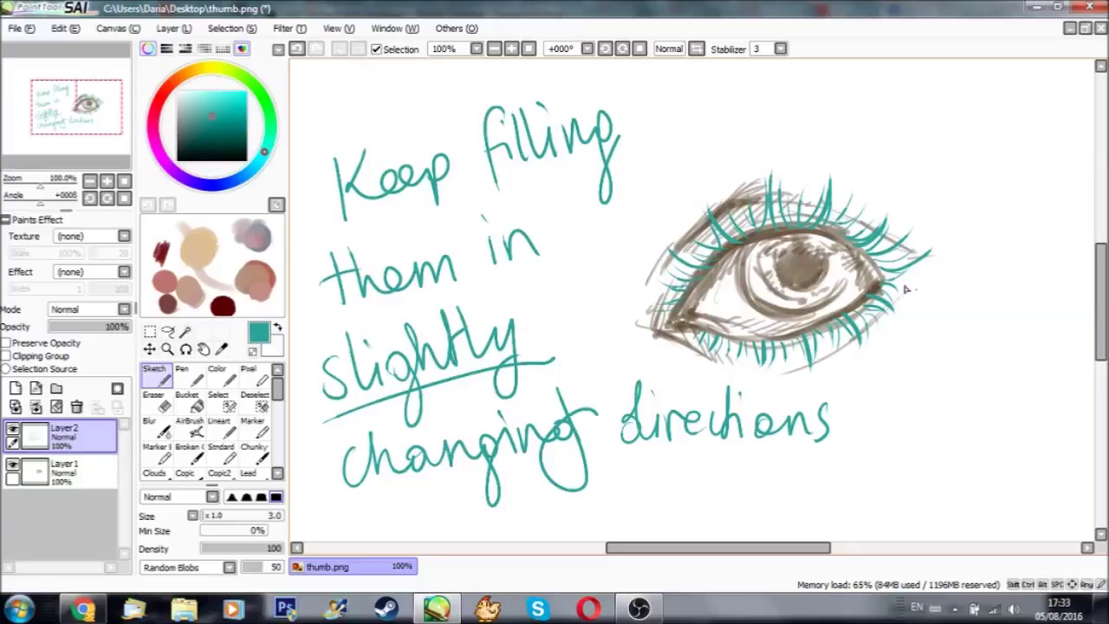
pyautogui.moveTo(882, 291)
pyautogui.mouseDown()
pyautogui.moveTo(901, 311)
pyautogui.moveTo(884, 299)
pyautogui.moveTo(864, 327)
pyautogui.mouseUp()
pyautogui.moveTo(880, 276)
pyautogui.mouseDown()
pyautogui.moveTo(918, 251)
pyautogui.moveTo(938, 265)
pyautogui.moveTo(926, 267)
pyautogui.mouseUp()
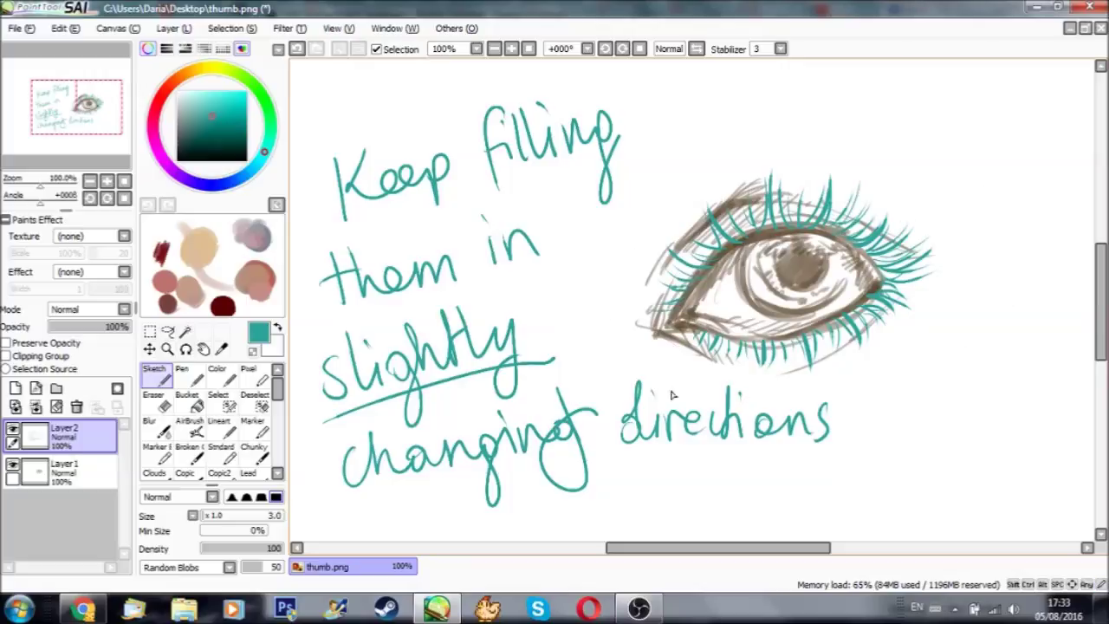
# Clear the note on Layer2 and handwrite an underlined heading "Remember" with a line starting with "Lashes" below it.
pyautogui.press('Delete')
pyautogui.moveTo(318, 143)
pyautogui.mouseDown()
pyautogui.moveTo(346, 199)
pyautogui.moveTo(385, 178)
pyautogui.moveTo(453, 181)
pyautogui.moveTo(474, 128)
pyautogui.moveTo(510, 158)
pyautogui.moveTo(561, 144)
pyautogui.mouseUp()
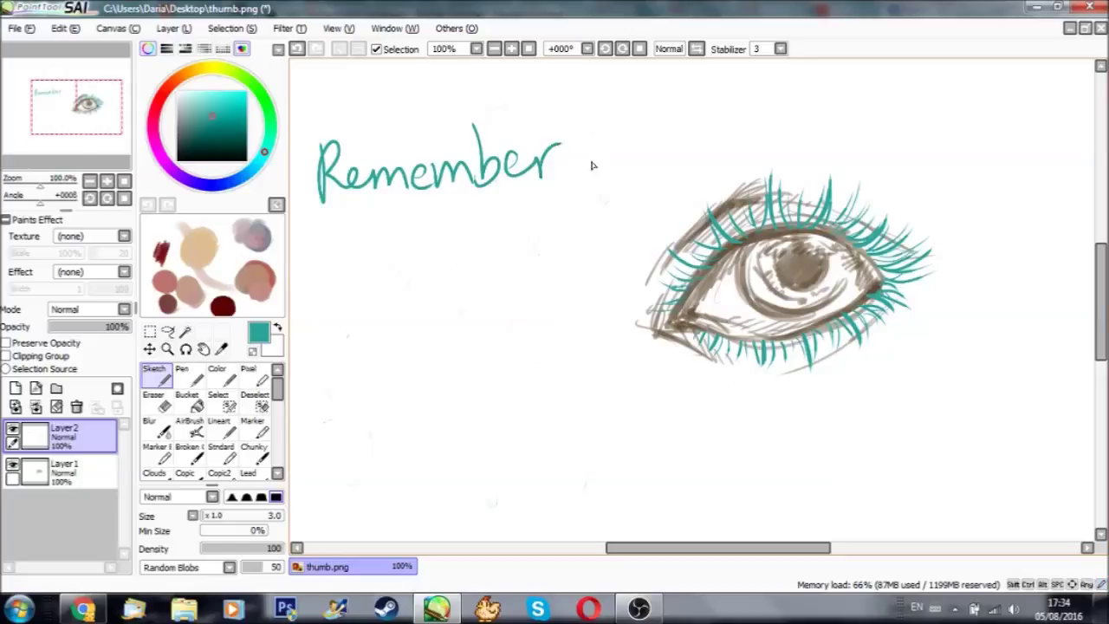
pyautogui.moveTo(326, 210)
pyautogui.mouseDown()
pyautogui.moveTo(514, 210)
pyautogui.moveTo(537, 192)
pyautogui.mouseUp()
pyautogui.moveTo(307, 246)
pyautogui.mouseDown()
pyautogui.moveTo(329, 298)
pyautogui.moveTo(371, 298)
pyautogui.mouseUp()
pyautogui.moveTo(388, 229)
pyautogui.mouseDown()
pyautogui.moveTo(404, 293)
pyautogui.moveTo(433, 285)
pyautogui.mouseUp()
pyautogui.moveTo(450, 249); pyautogui.dragTo(437, 286)
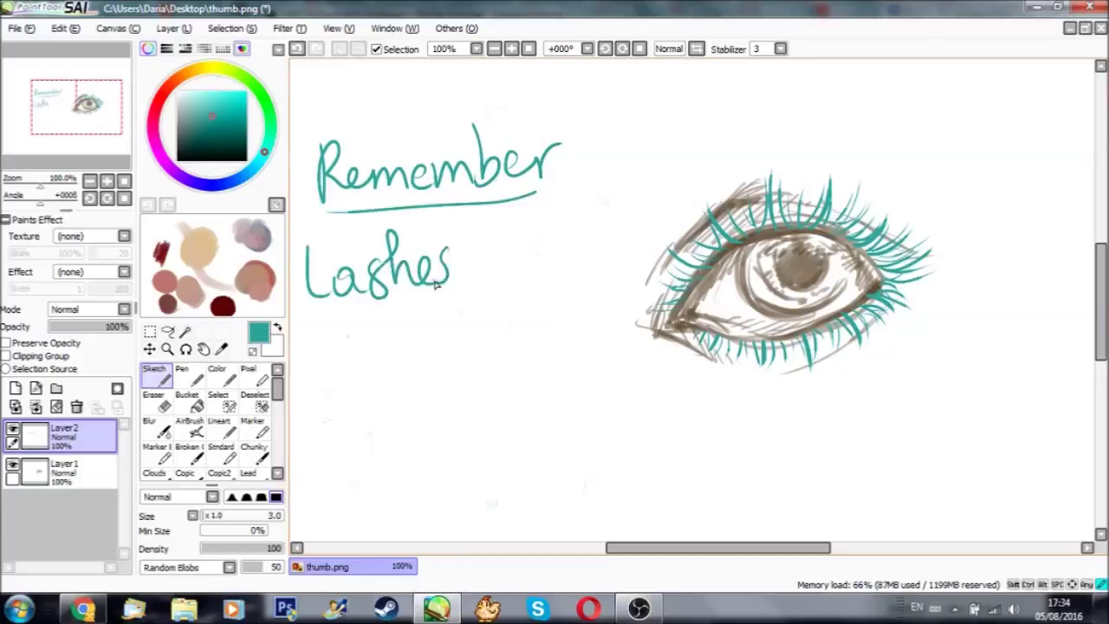
pyautogui.moveTo(495, 253)
pyautogui.mouseDown()
pyautogui.moveTo(525, 275)
pyautogui.moveTo(545, 253)
pyautogui.moveTo(565, 270)
pyautogui.mouseUp()
# Handwrite the rest of the reminder on three more lines below the "Lashes" line.
pyautogui.moveTo(312, 319); pyautogui.dragTo(314, 364)
pyautogui.moveTo(298, 346)
pyautogui.mouseDown()
pyautogui.moveTo(315, 345)
pyautogui.moveTo(327, 372)
pyautogui.mouseUp()
pyautogui.moveTo(328, 355); pyautogui.dragTo(364, 373)
pyautogui.moveTo(350, 326); pyautogui.dragTo(391, 369)
pyautogui.moveTo(409, 310); pyautogui.dragTo(400, 367)
pyautogui.moveTo(404, 353); pyautogui.dragTo(459, 365)
pyautogui.moveTo(454, 344)
pyautogui.mouseDown()
pyautogui.moveTo(473, 332)
pyautogui.moveTo(530, 367)
pyautogui.moveTo(559, 362)
pyautogui.mouseUp()
pyautogui.moveTo(580, 337)
pyautogui.mouseDown()
pyautogui.moveTo(570, 363)
pyautogui.moveTo(589, 364)
pyautogui.mouseUp()
pyautogui.moveTo(594, 347); pyautogui.dragTo(613, 327)
pyautogui.moveTo(322, 388); pyautogui.dragTo(324, 429)
pyautogui.moveTo(308, 405)
pyautogui.mouseDown()
pyautogui.moveTo(346, 400)
pyautogui.moveTo(357, 429)
pyautogui.mouseUp()
pyautogui.moveTo(352, 416)
pyautogui.mouseDown()
pyautogui.moveTo(381, 428)
pyautogui.moveTo(441, 407)
pyautogui.moveTo(471, 420)
pyautogui.mouseUp()
pyautogui.moveTo(478, 377); pyautogui.dragTo(483, 423)
pyautogui.moveTo(471, 398); pyautogui.dragTo(532, 407)
pyautogui.moveTo(531, 405)
pyautogui.mouseDown()
pyautogui.moveTo(554, 395)
pyautogui.moveTo(620, 416)
pyautogui.mouseUp()
pyautogui.moveTo(650, 392)
pyautogui.mouseDown()
pyautogui.moveTo(632, 442)
pyautogui.moveTo(675, 404)
pyautogui.mouseUp()
pyautogui.moveTo(343, 466); pyautogui.dragTo(332, 499)
pyautogui.moveTo(373, 473)
pyautogui.mouseDown()
pyautogui.moveTo(416, 478)
pyautogui.moveTo(433, 468)
pyautogui.mouseUp()
pyautogui.moveTo(440, 440)
pyautogui.mouseDown()
pyautogui.moveTo(455, 472)
pyautogui.moveTo(474, 477)
pyautogui.mouseUp()
pyautogui.moveTo(474, 459)
pyautogui.mouseDown()
pyautogui.moveTo(497, 457)
pyautogui.moveTo(511, 480)
pyautogui.mouseUp()
pyautogui.moveTo(516, 459)
pyautogui.mouseDown()
pyautogui.moveTo(534, 475)
pyautogui.moveTo(545, 443)
pyautogui.moveTo(669, 475)
pyautogui.moveTo(717, 459)
pyautogui.moveTo(723, 473)
pyautogui.mouseUp()
pyautogui.moveTo(769, 428); pyautogui.dragTo(766, 478)
pyautogui.moveTo(760, 452)
pyautogui.mouseDown()
pyautogui.moveTo(784, 451)
pyautogui.moveTo(811, 478)
pyautogui.moveTo(835, 475)
pyautogui.mouseUp()
pyautogui.moveTo(838, 453); pyautogui.dragTo(887, 475)
# Clear the reminder from Layer2 and handwrite "That's it" beside the upper part of the eye.
pyautogui.press('Delete')
pyautogui.moveTo(359, 172); pyautogui.dragTo(358, 235)
pyautogui.moveTo(328, 175)
pyautogui.mouseDown()
pyautogui.moveTo(428, 163)
pyautogui.moveTo(378, 244)
pyautogui.moveTo(404, 233)
pyautogui.mouseUp()
pyautogui.moveTo(438, 188)
pyautogui.mouseDown()
pyautogui.moveTo(429, 201)
pyautogui.moveTo(452, 230)
pyautogui.mouseUp()
pyautogui.moveTo(480, 147); pyautogui.dragTo(477, 233)
pyautogui.moveTo(471, 184)
pyautogui.mouseDown()
pyautogui.moveTo(504, 173)
pyautogui.moveTo(515, 185)
pyautogui.mouseUp()
pyautogui.moveTo(549, 189); pyautogui.dragTo(521, 223)
pyautogui.moveTo(596, 175); pyautogui.dragTo(596, 212)
pyautogui.moveTo(619, 135); pyautogui.dragTo(620, 211)
pyautogui.moveTo(616, 173); pyautogui.dragTo(645, 168)
# Draw a ":)" smiley and an exclamation mark below "That's it".
pyautogui.click(431, 353)
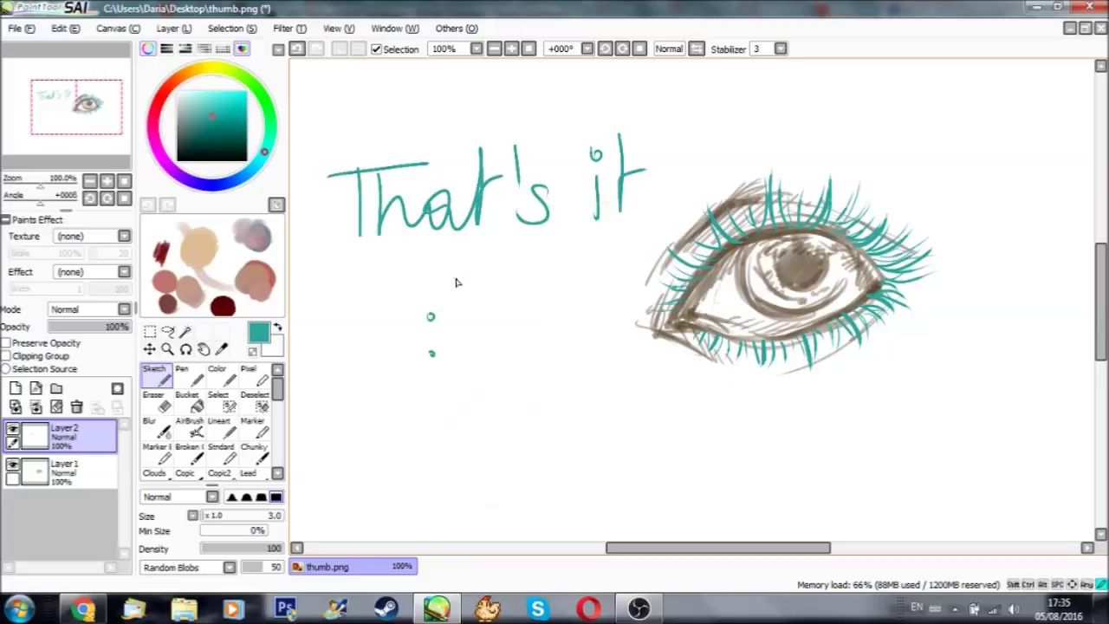
pyautogui.moveTo(456, 278); pyautogui.dragTo(443, 381)
pyautogui.moveTo(564, 257); pyautogui.dragTo(552, 297)
pyautogui.click(546, 351)
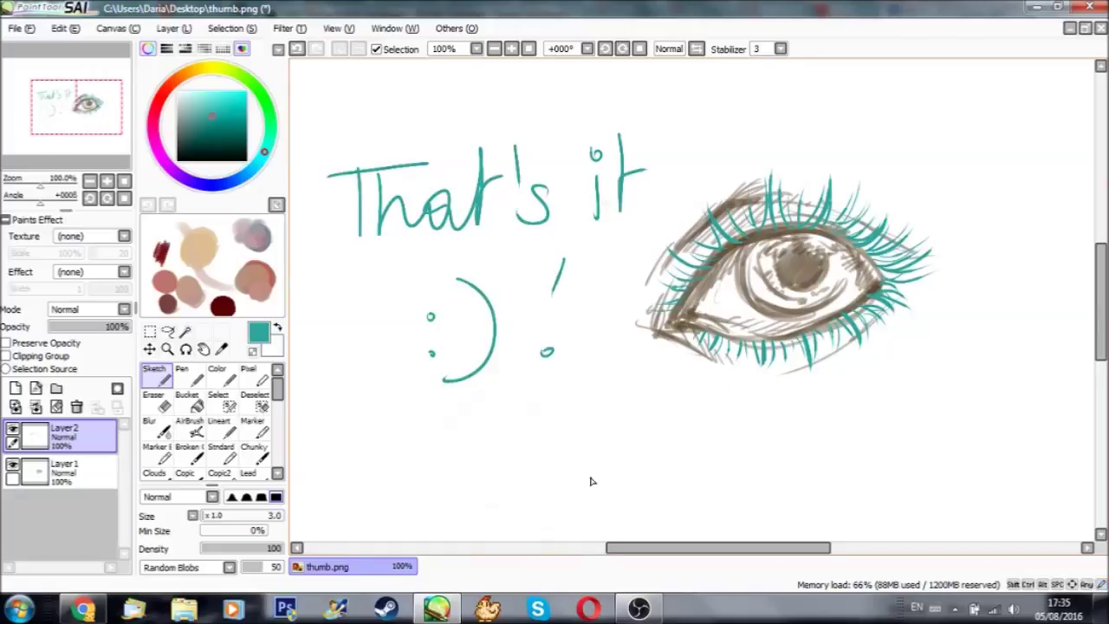